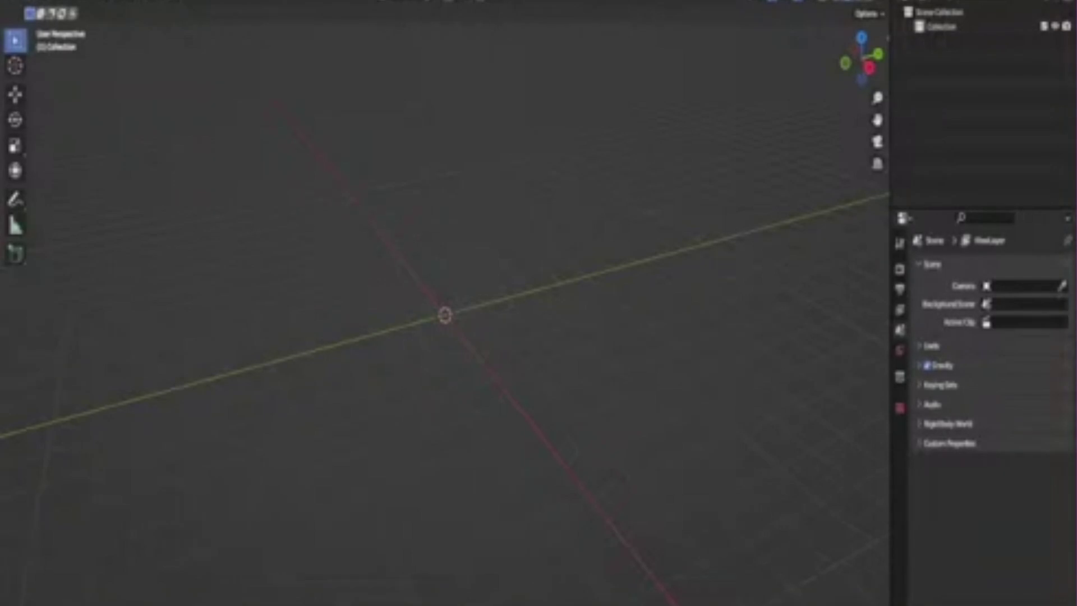
- Add a cube, scale it into a wide thin slab, and shade it smooth
key(shift+a)
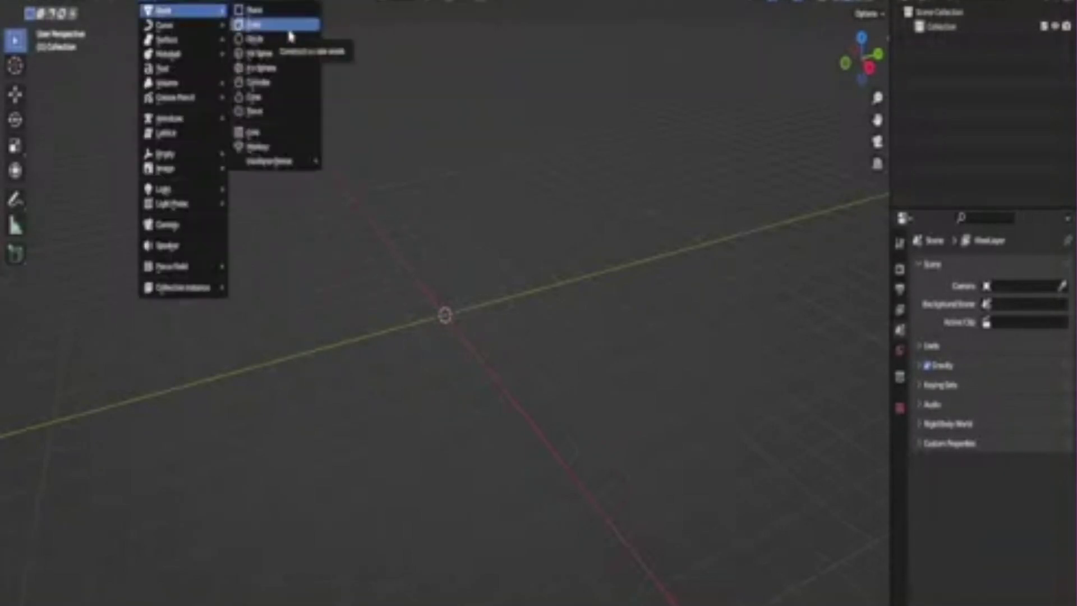
click(276, 26)
mouse_move(644, 256)
middle_down()
mouse_move(385, 221)
mouse_move(644, 228)
mouse_move(589, 313)
mouse_move(713, 381)
middle_up()
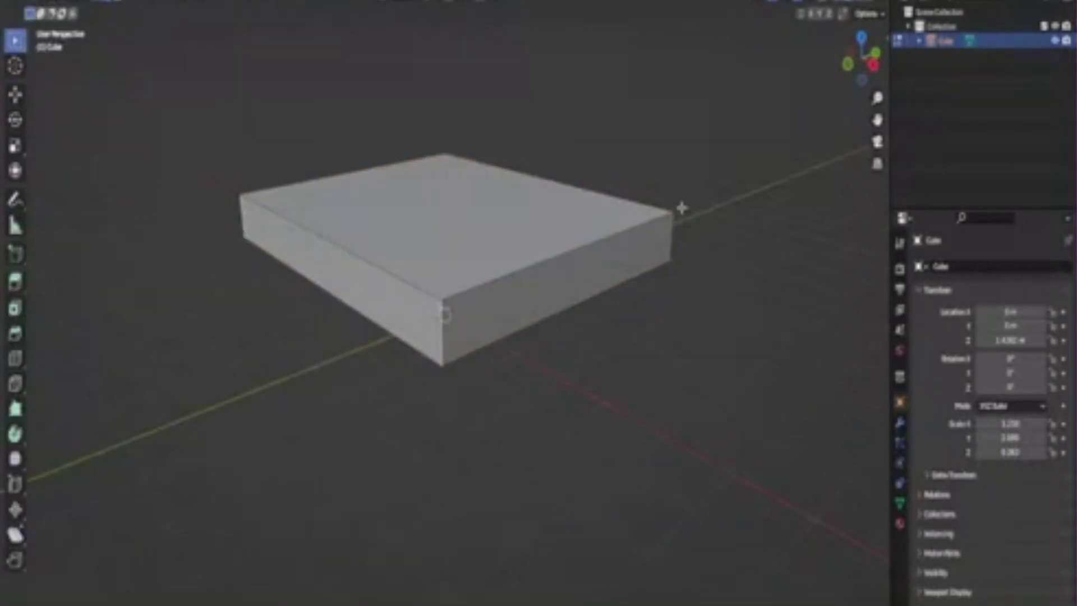
middle_drag(681, 208, 783, 232)
key(Tab)
right_click(473, 230)
click(473, 233)
mouse_move(473, 233)
middle_down()
mouse_move(702, 212)
mouse_move(806, 125)
mouse_move(724, 380)
mouse_move(584, 252)
mouse_move(789, 203)
middle_up()
- Bevel all the slab's edges in Edit Mode to round them off
key(Tab)
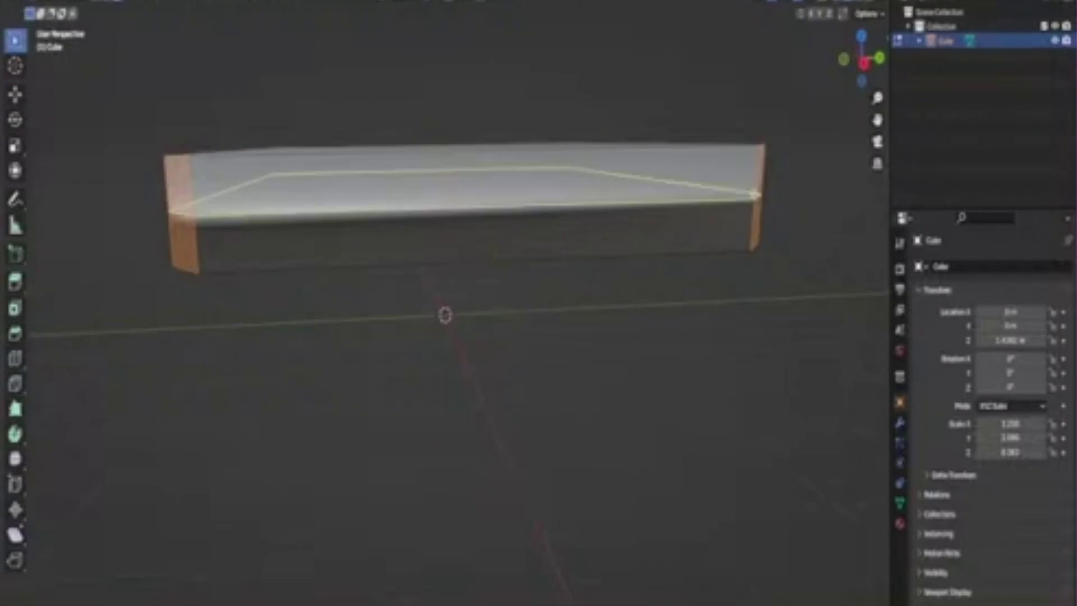
mouse_move(772, 536)
middle_down()
mouse_move(404, 185)
mouse_move(471, 404)
mouse_move(534, 447)
mouse_move(283, 299)
middle_up()
key(Tab)
key(Tab)
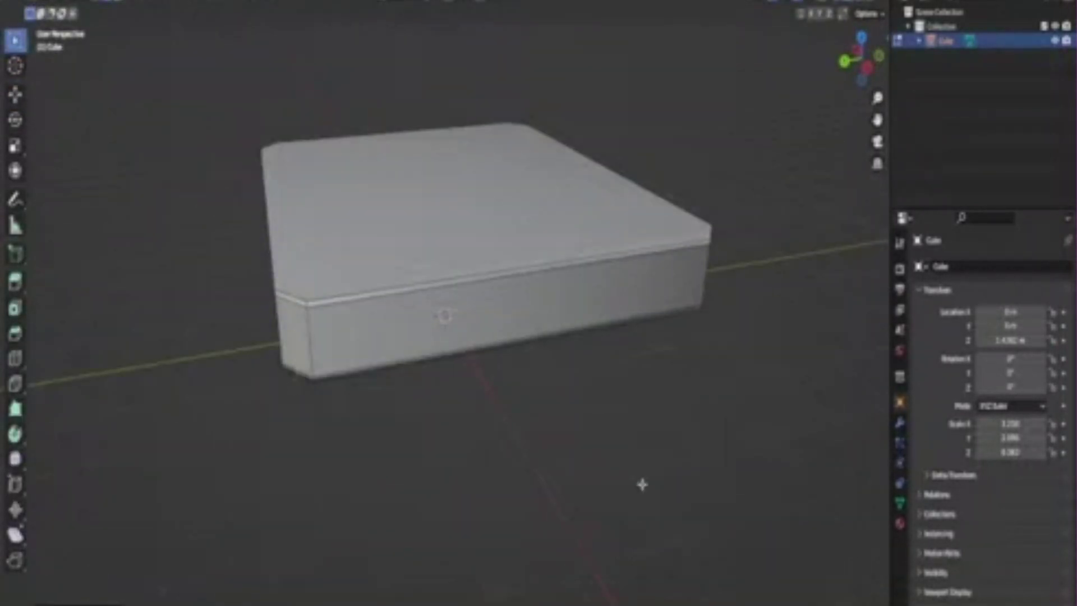
scroll(642, 484, down, 1)
key(shift+space)
key(g)
scroll(446, 265, up, 3)
scroll(381, 356, up, 2)
mouse_move(380, 356)
middle_down()
mouse_move(628, 278)
mouse_move(539, 364)
mouse_move(505, 449)
mouse_move(494, 530)
mouse_move(534, 327)
mouse_move(224, 241)
mouse_move(437, 245)
mouse_move(484, 439)
mouse_move(522, 243)
mouse_move(726, 355)
mouse_move(521, 338)
middle_up()
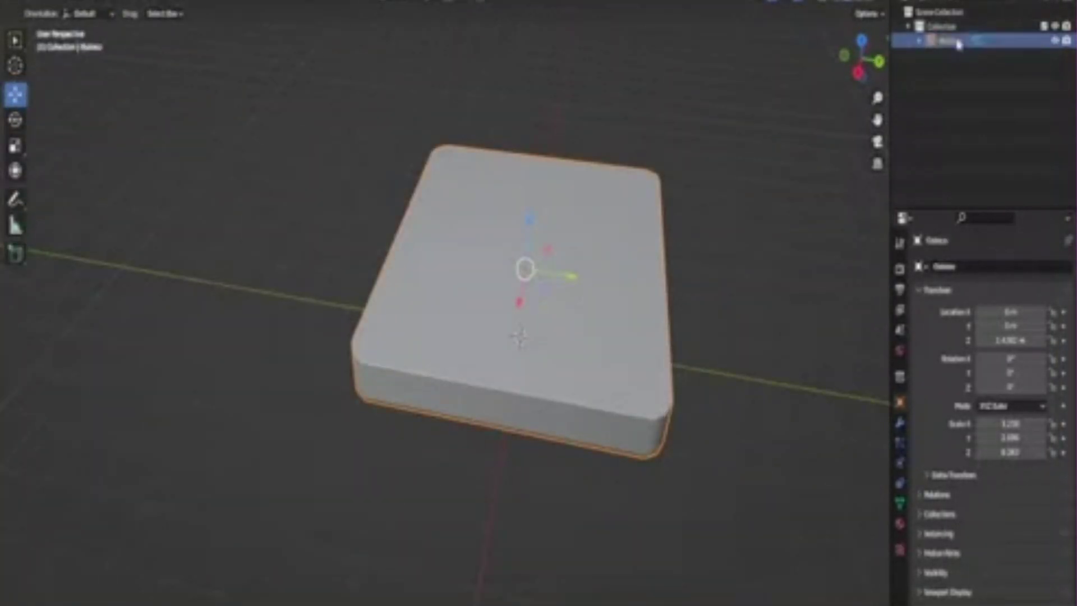
- Duplicate the mattress, rotate the copy, and shrink it to pillow size above the bed
middle_drag(645, 168, 690, 192)
key(shift+d)
key(z)
click(645, 235)
key(r)
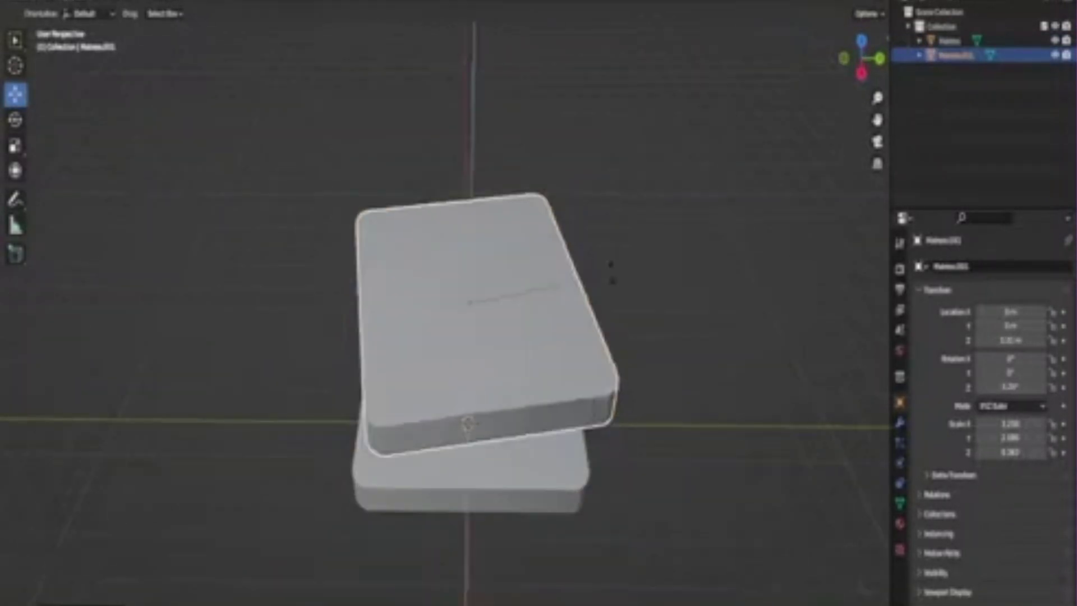
click(612, 272)
key(s)
middle_drag(614, 277, 536, 316)
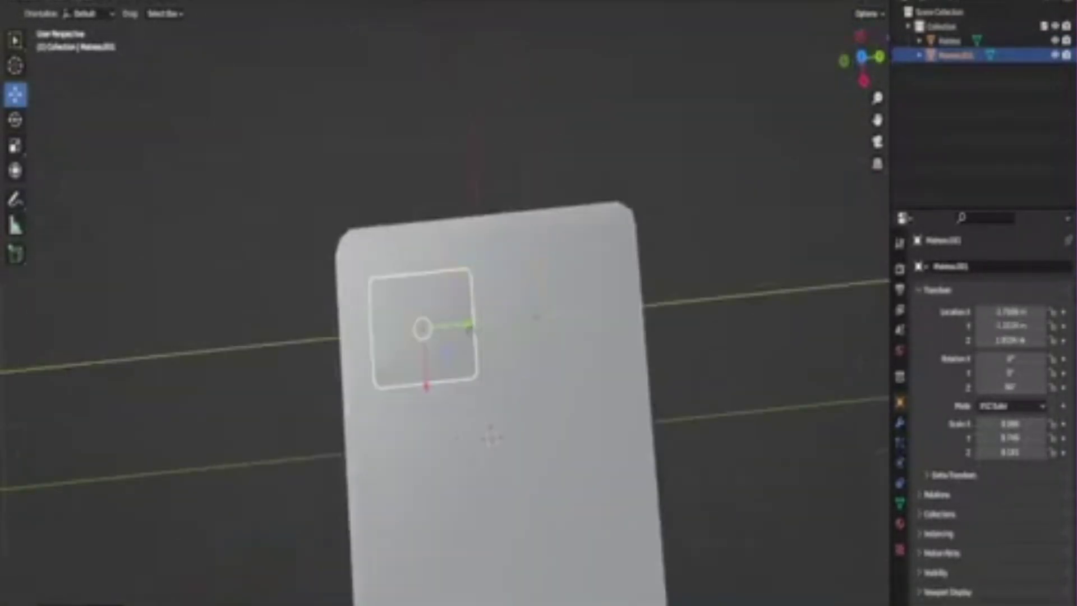
middle_drag(438, 481, 516, 509)
mouse_move(446, 489)
middle_down()
mouse_move(500, 356)
mouse_move(483, 312)
mouse_move(483, 382)
mouse_move(482, 320)
middle_up()
- Rename the copy Pillow and give it Solidify and Subdivision Surface modifiers
double_click(954, 55)
key(Return)
click(900, 422)
click(956, 269)
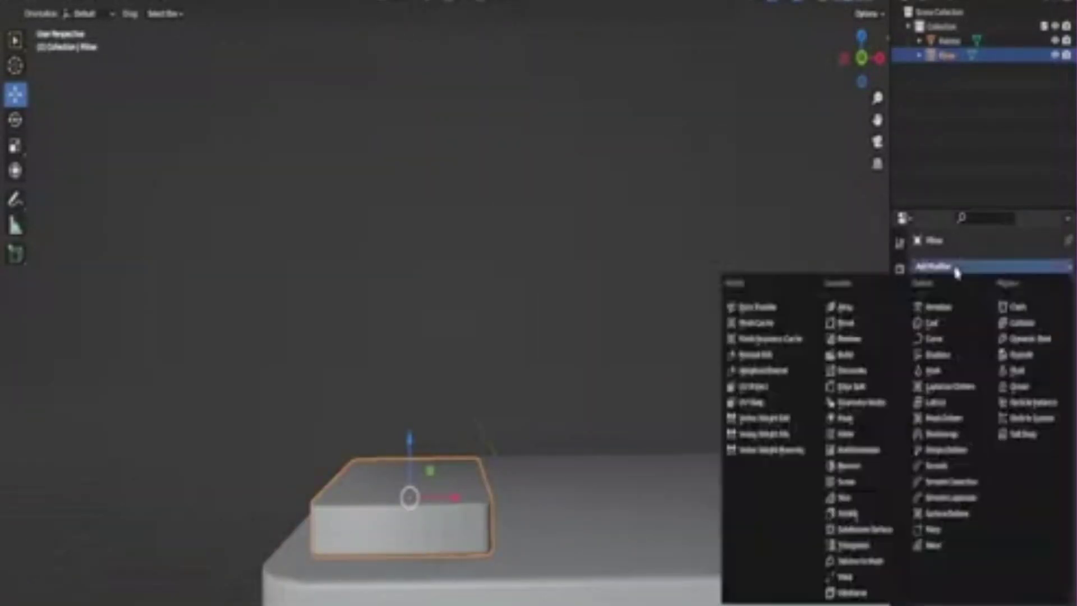
click(868, 355)
click(854, 450)
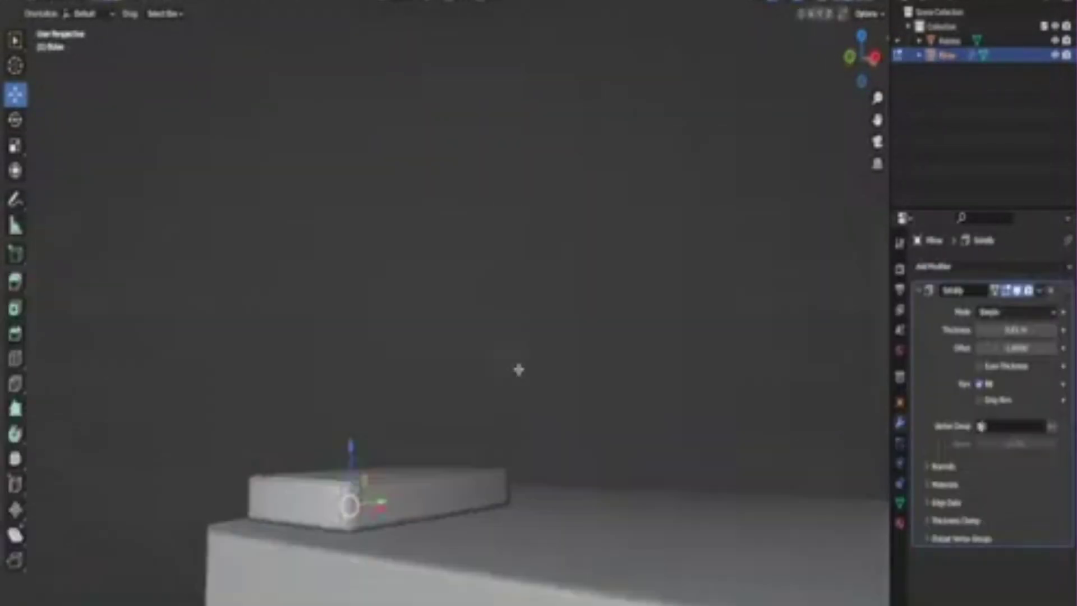
- Duplicate the pillow to place a second one beside the first
middle_drag(613, 428, 927, 381)
mouse_move(614, 428)
middle_down()
mouse_move(525, 423)
mouse_move(561, 336)
middle_up()
mouse_move(538, 291)
middle_down()
mouse_move(539, 393)
mouse_move(538, 281)
mouse_move(656, 380)
middle_up()
key(shift+d)
middle_drag(695, 427, 695, 321)
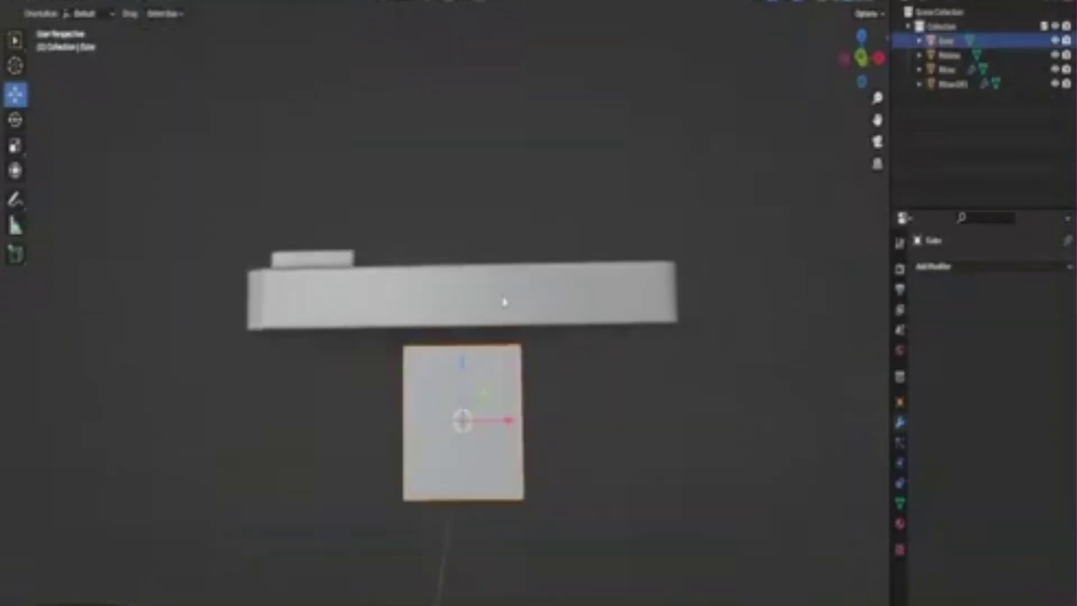
- Reshape the cube into a base under the mattress, then add a plane over the bed top
mouse_move(505, 298)
middle_down()
mouse_move(437, 392)
mouse_move(453, 456)
mouse_move(556, 444)
mouse_move(497, 384)
mouse_move(512, 529)
mouse_move(689, 448)
mouse_move(685, 584)
mouse_move(678, 377)
mouse_move(616, 366)
mouse_move(721, 367)
mouse_move(793, 317)
mouse_move(460, 344)
middle_up()
key(Tab)
key(Tab)
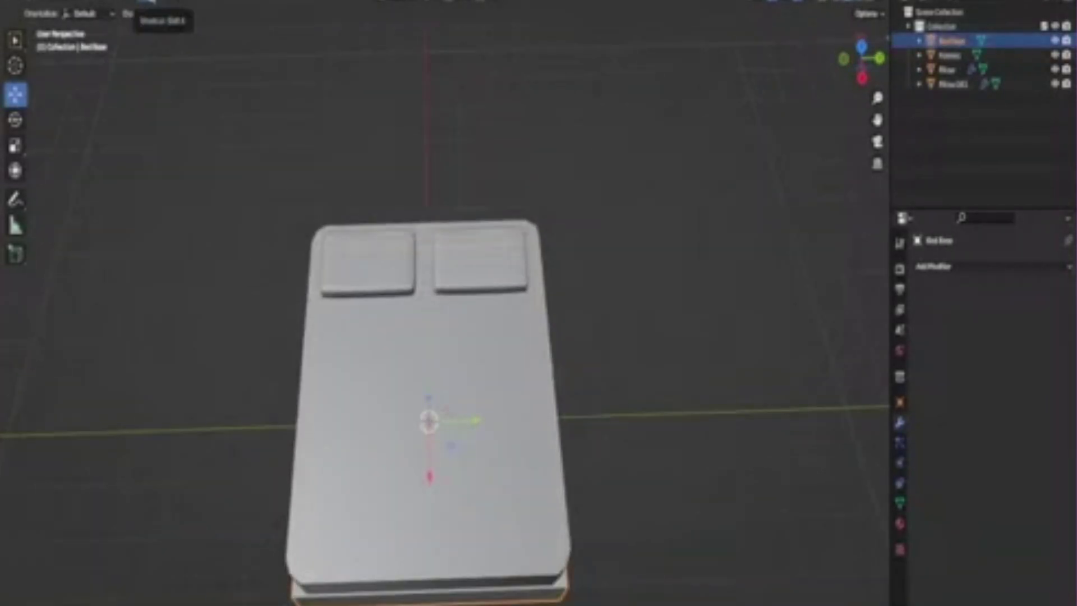
click(145, 4)
click(252, 34)
middle_drag(576, 224, 452, 388)
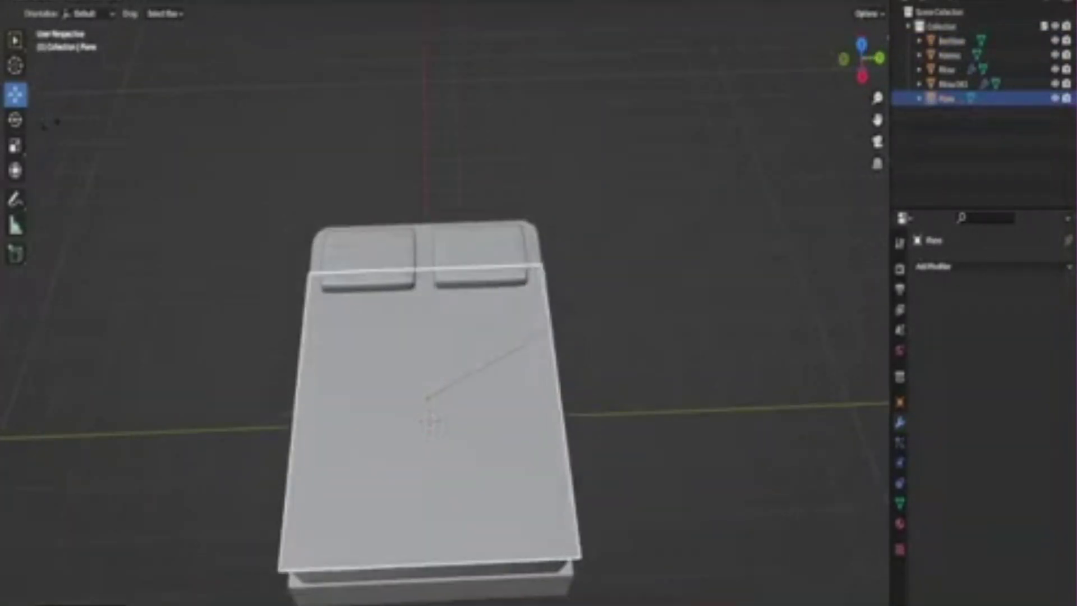
- Subdivide the plane into a dense grid and fold its side flaps down over the mattress
middle_drag(513, 426, 481, 283)
key(Tab)
right_click(457, 238)
key(Escape)
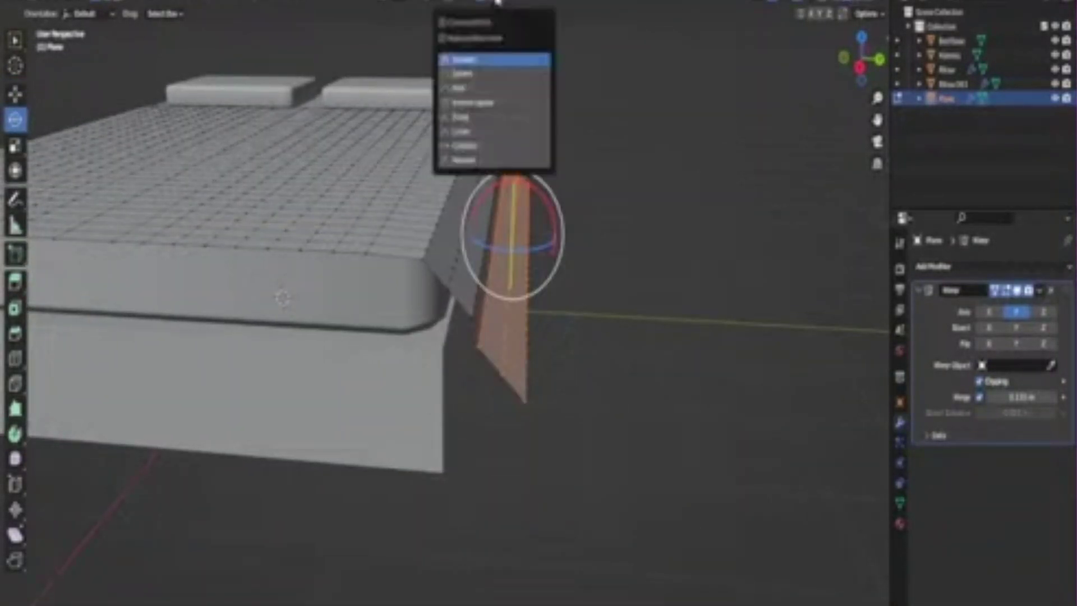
middle_drag(462, 71, 695, 201)
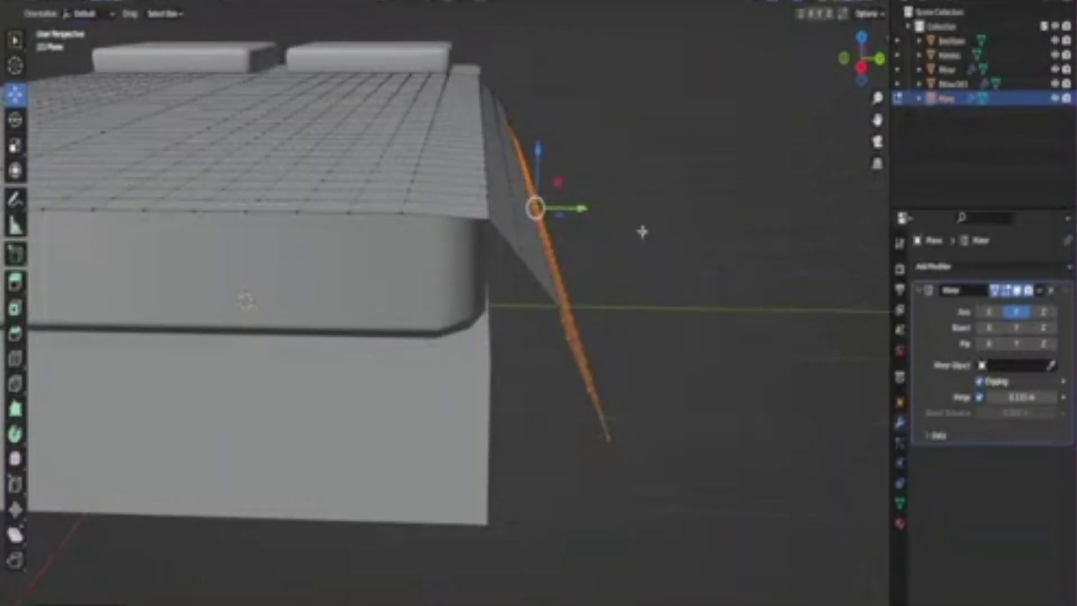
middle_drag(642, 230, 719, 435)
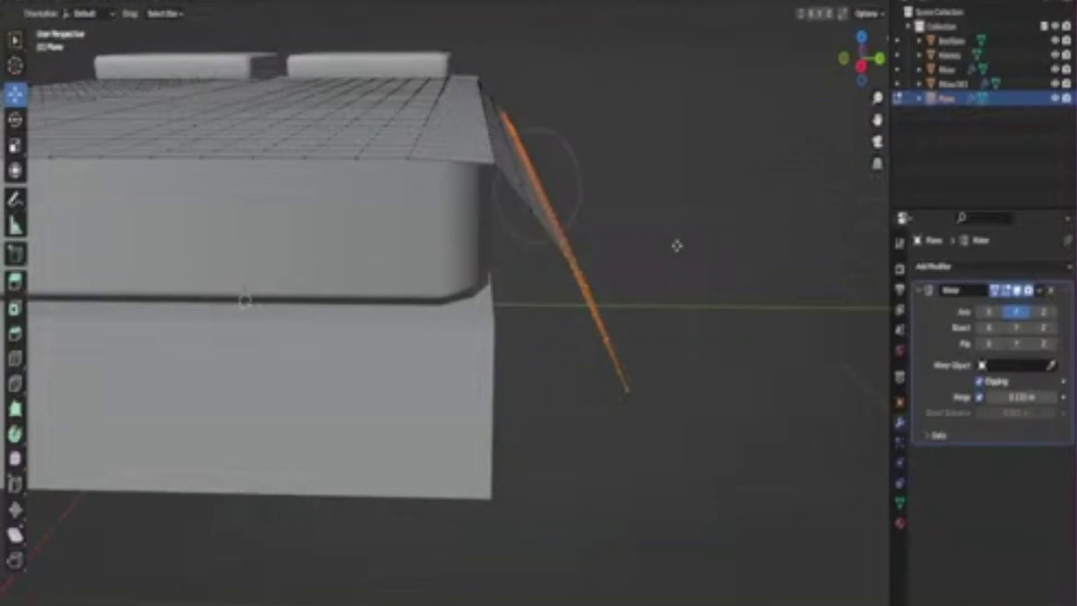
middle_drag(670, 289, 559, 355)
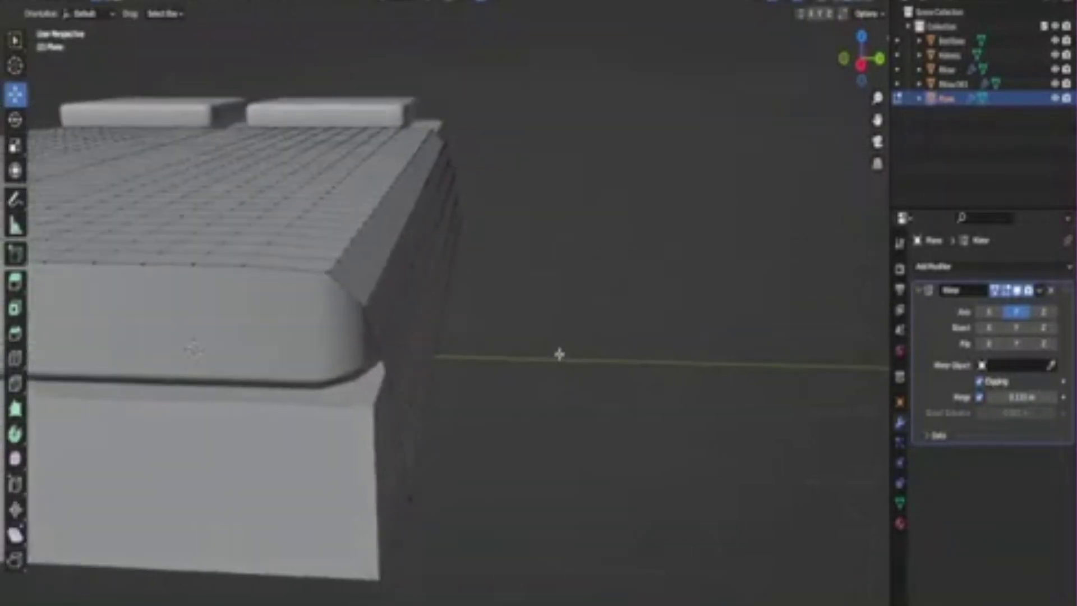
mouse_move(576, 279)
middle_down()
mouse_move(575, 262)
mouse_move(515, 265)
mouse_move(615, 149)
mouse_move(529, 178)
mouse_move(156, 252)
middle_up()
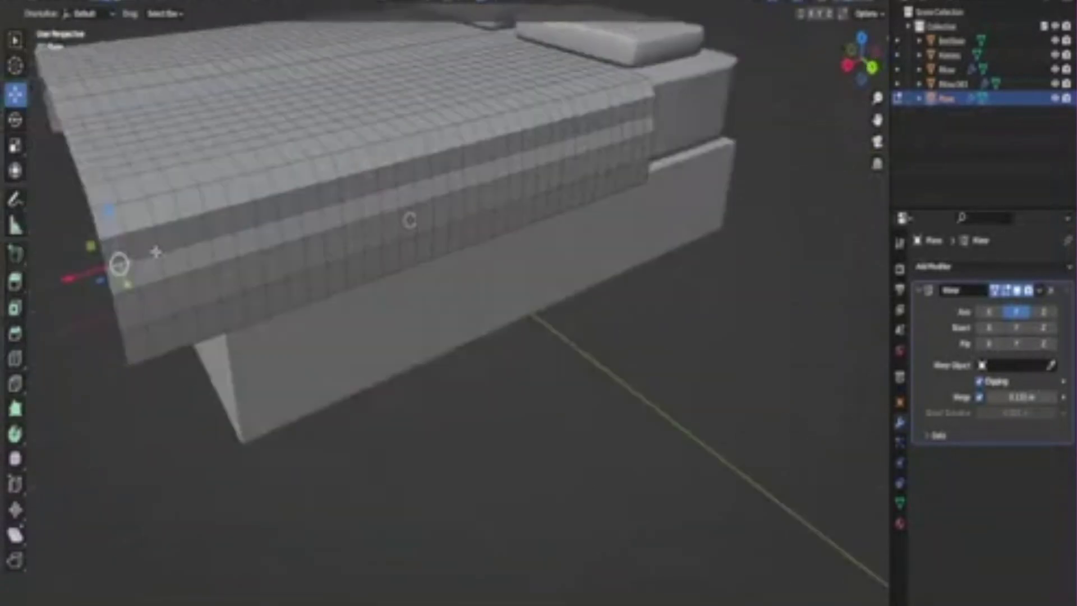
mouse_move(453, 347)
middle_down()
mouse_move(702, 146)
mouse_move(545, 223)
mouse_move(537, 185)
middle_up()
scroll(702, 147, down, 3)
- Refine the draped sheet's geometry, checking the drape in Object Mode between edits
key(Tab)
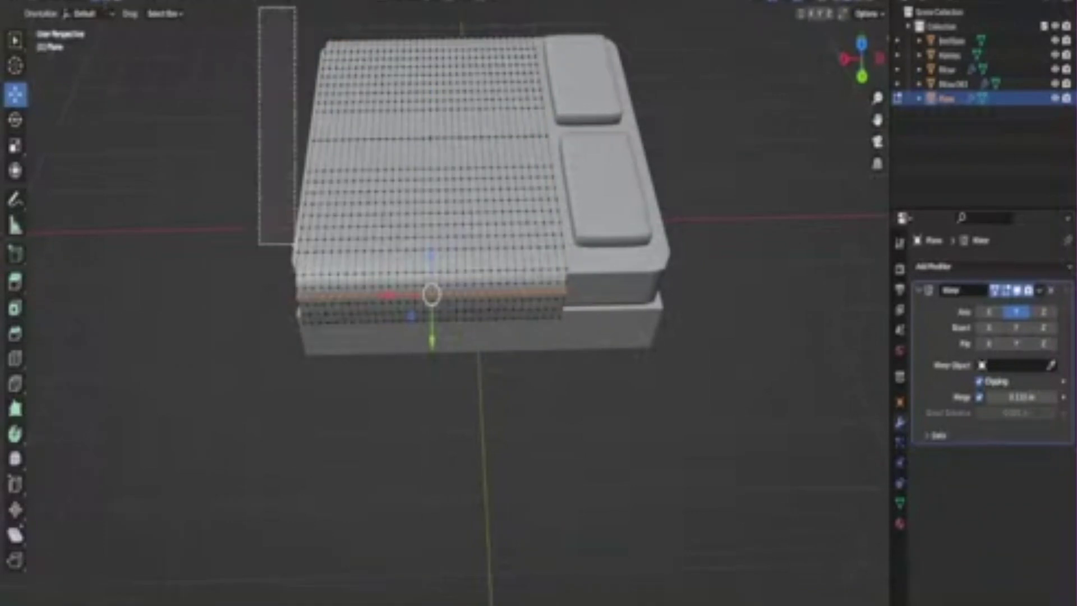
mouse_move(470, 224)
middle_down()
mouse_move(643, 222)
mouse_move(529, 284)
mouse_move(388, 266)
mouse_move(426, 235)
mouse_move(504, 213)
mouse_move(482, 169)
middle_up()
key(Tab)
key(Tab)
key(Tab)
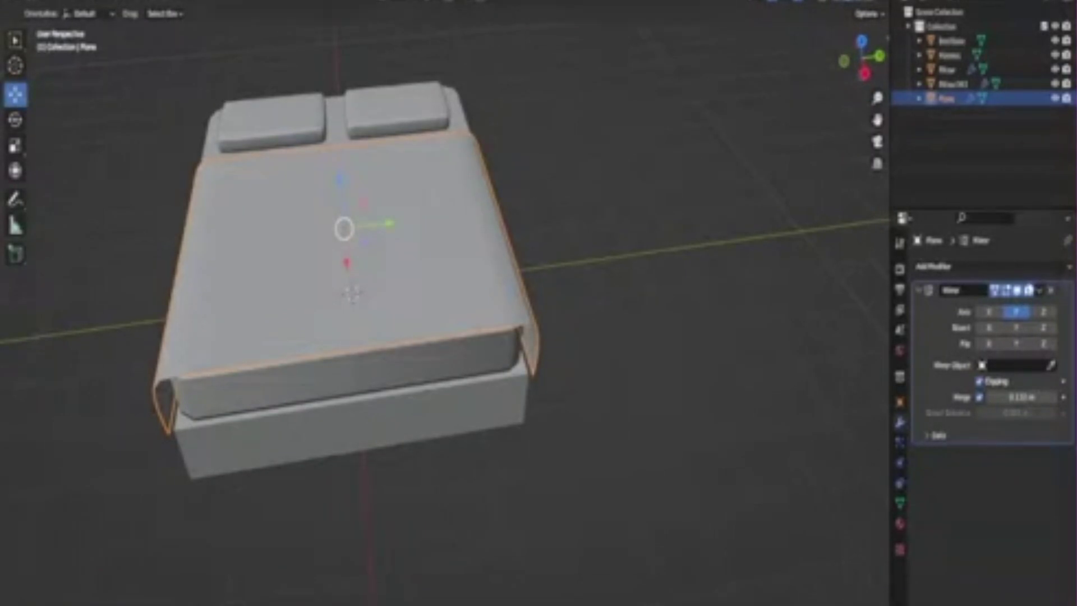
key(Tab)
middle_drag(353, 292, 584, 298)
key(Tab)
- Deselect everything and select the bed base
middle_drag(353, 314, 353, 290)
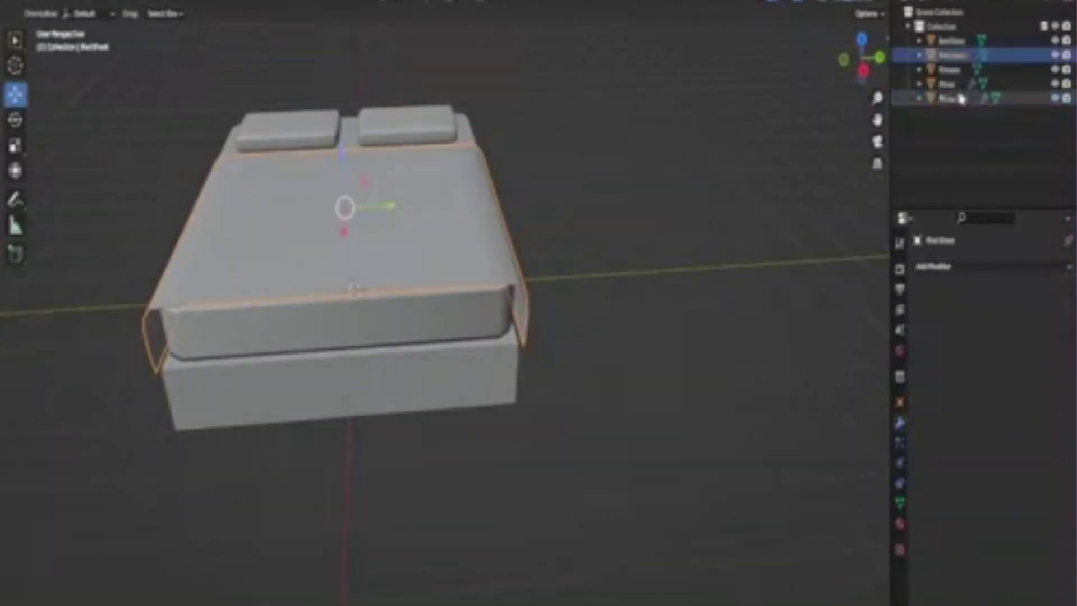
middle_drag(707, 505, 689, 567)
click(689, 566)
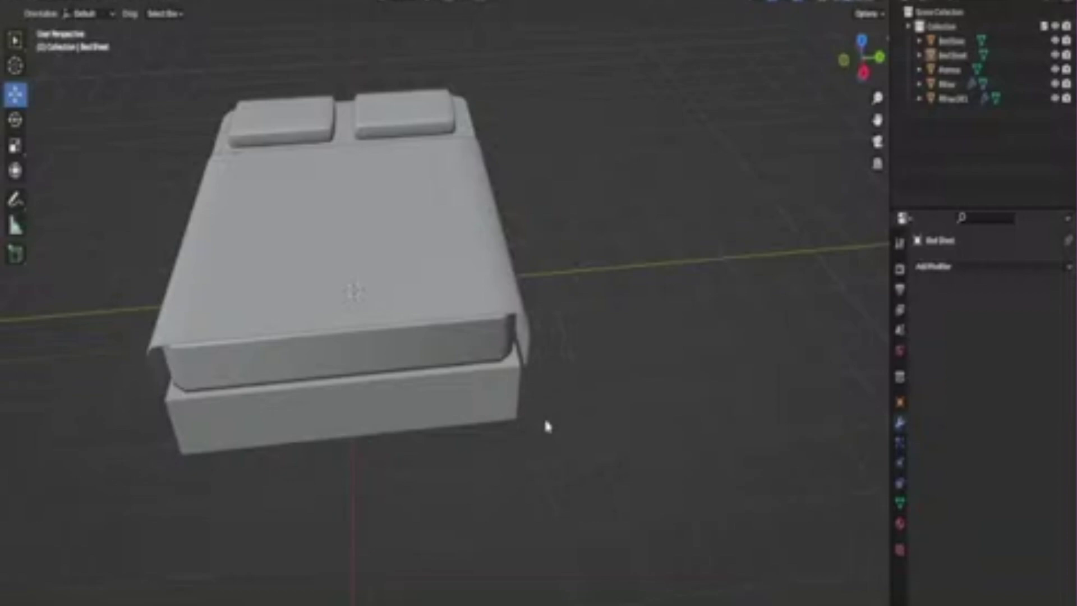
click(505, 404)
middle_drag(504, 403, 453, 243)
- Delete the selected object, undo the deletion, and frame the new cube in view
key(x)
click(457, 305)
mouse_move(457, 306)
middle_down()
mouse_move(654, 235)
mouse_move(562, 376)
middle_up()
key(ctrl+z)
scroll(667, 432, down, 3)
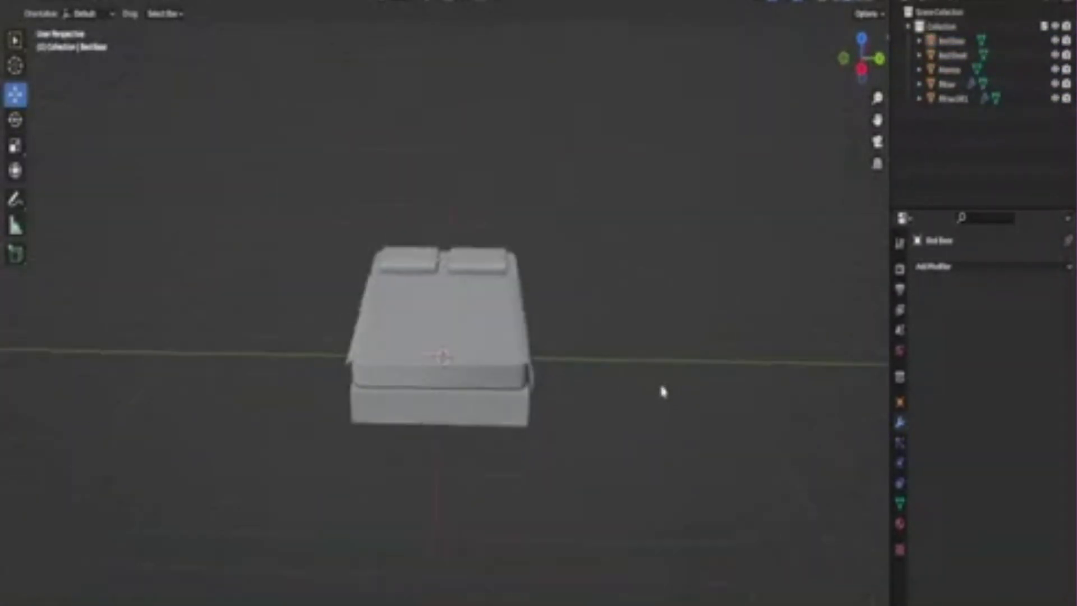
key(KP_Decimal)
mouse_move(594, 300)
middle_down()
mouse_move(627, 416)
mouse_move(606, 336)
mouse_move(446, 395)
middle_up()
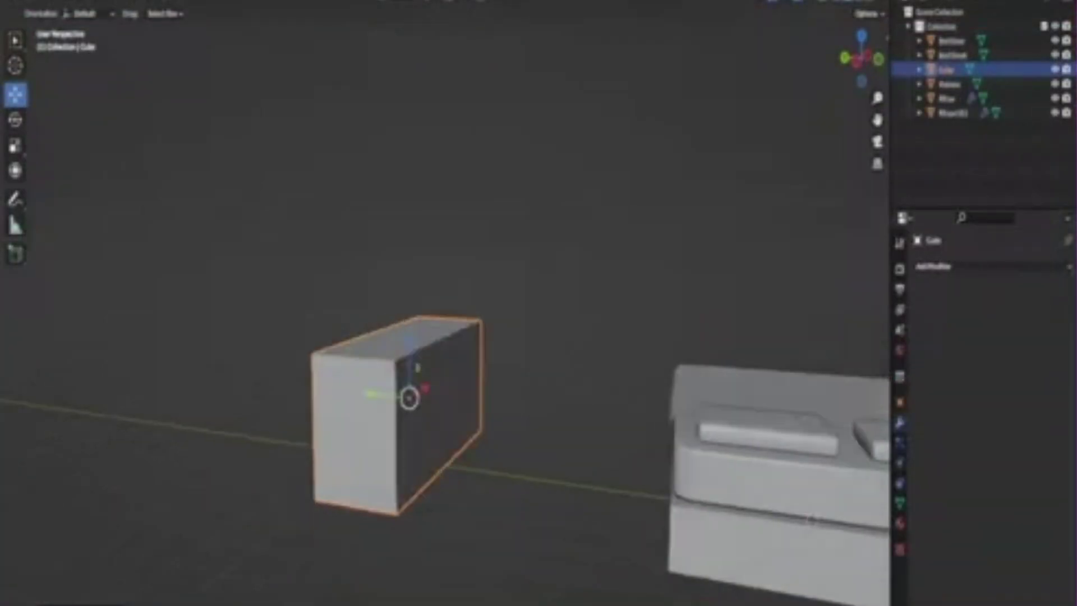
- Orbit to a front view of the cube and zoom in to start the dresser
middle_drag(392, 392, 426, 351)
scroll(425, 351, up, 3)
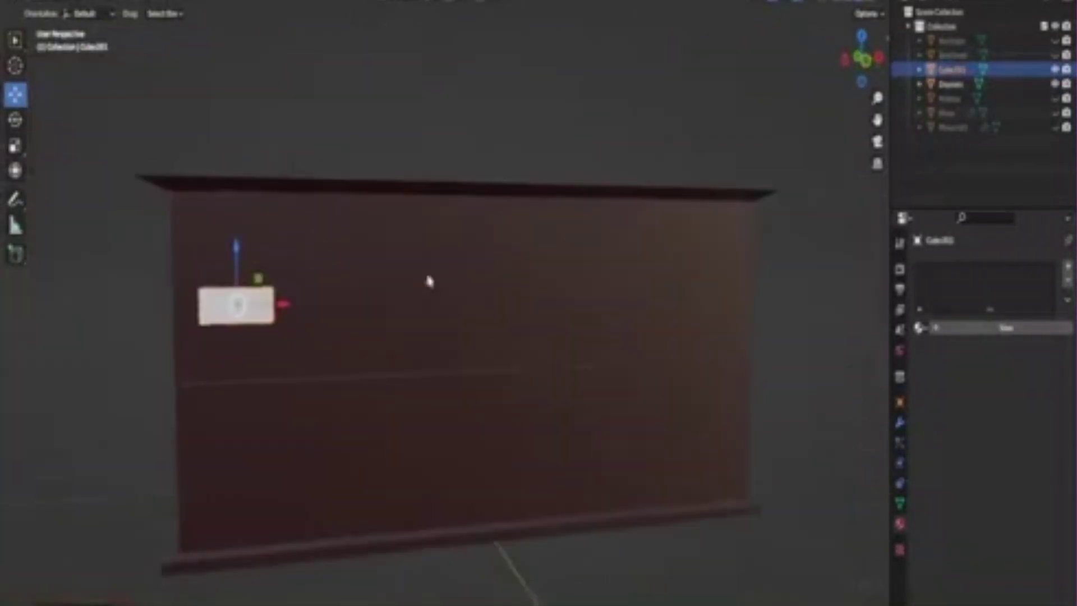
- Select both handle cubes on the dresser front for duplication
shift+middle_drag(429, 280, 471, 308)
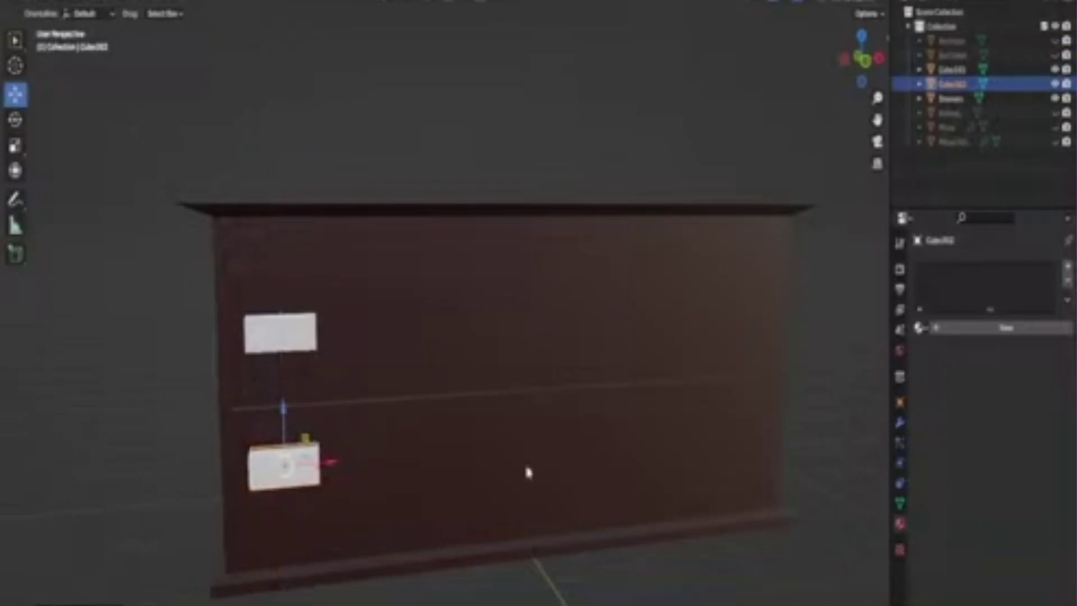
shift+click(305, 495)
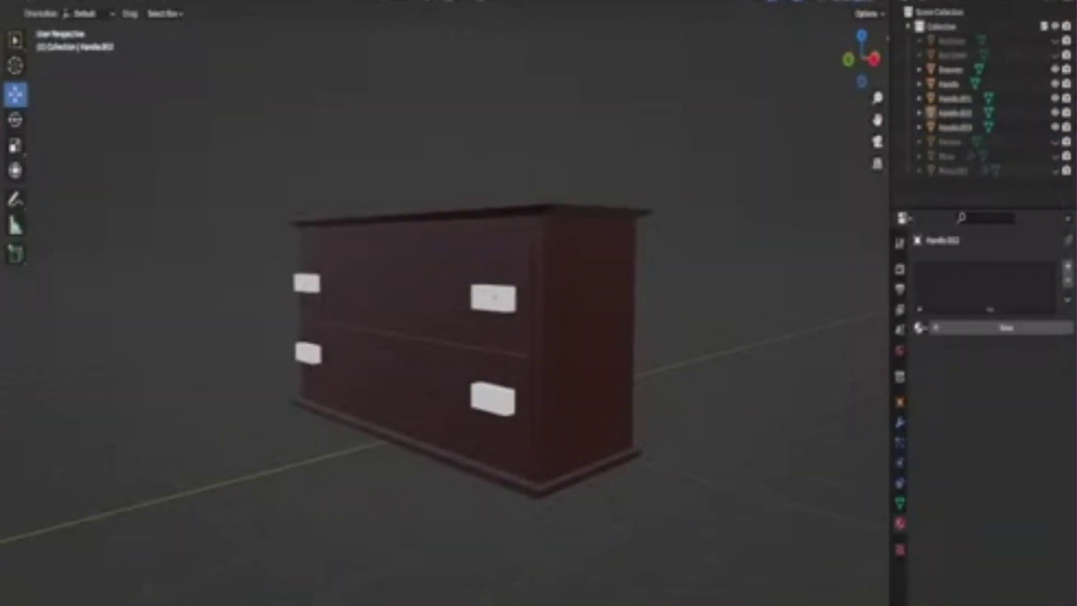
scroll(230, 463, down, 6)
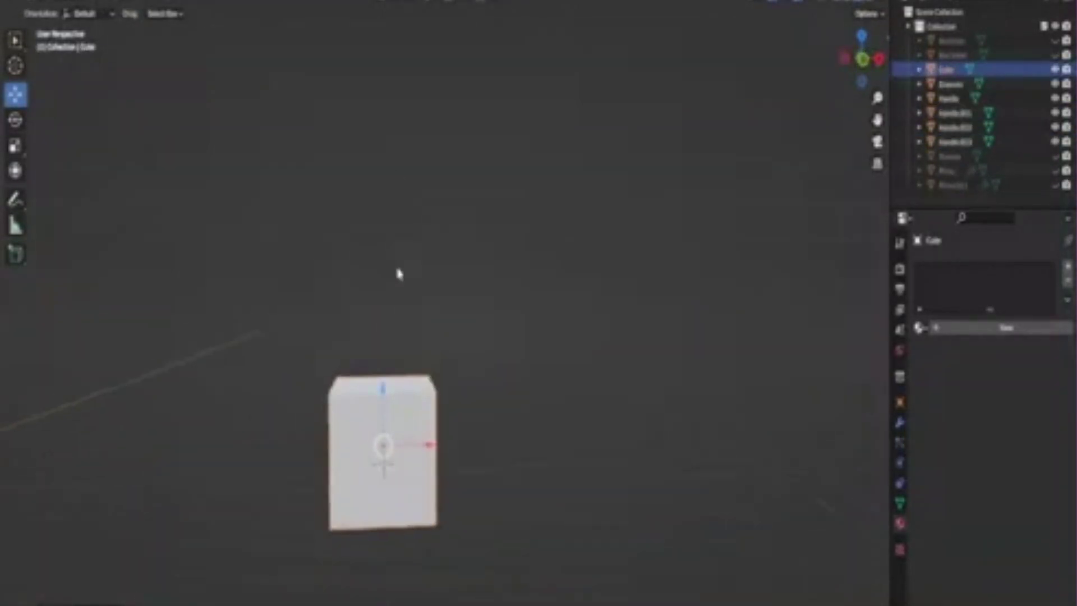
- Edit the new cube's geometry into the mirrored tabletop bar
middle_drag(504, 279, 342, 192)
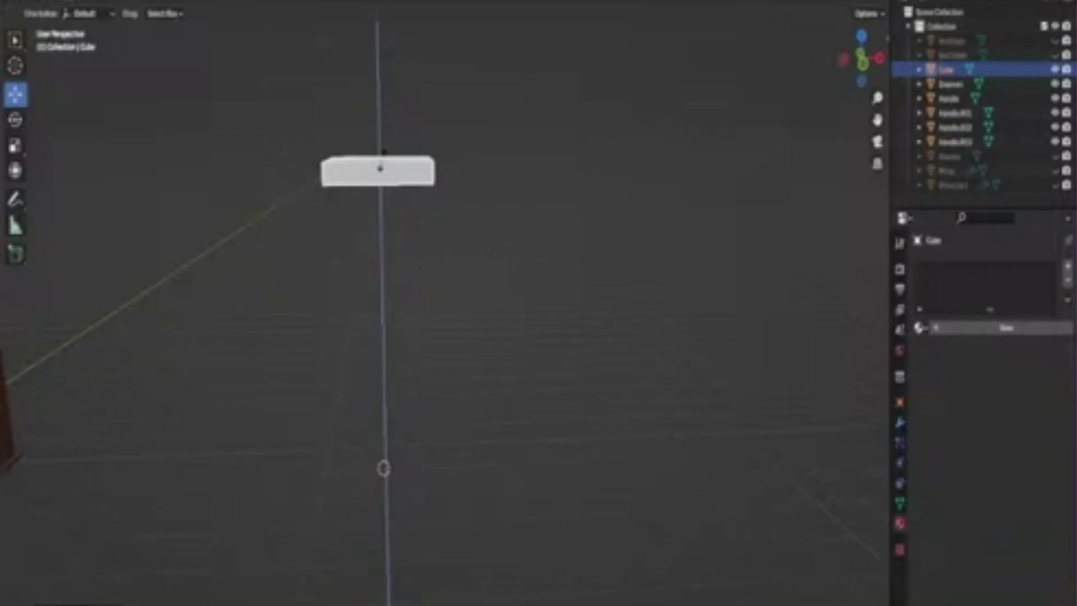
middle_drag(383, 151, 448, 179)
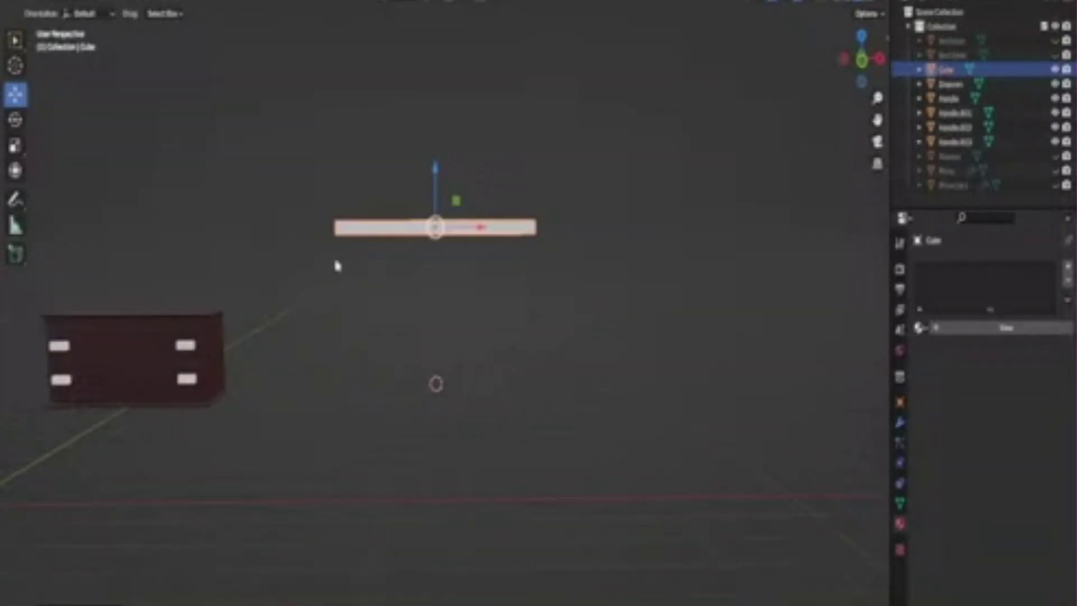
key(Tab)
middle_drag(336, 265, 556, 131)
mouse_move(414, 100)
middle_down()
mouse_move(426, 185)
mouse_move(360, 194)
middle_up()
key(Tab)
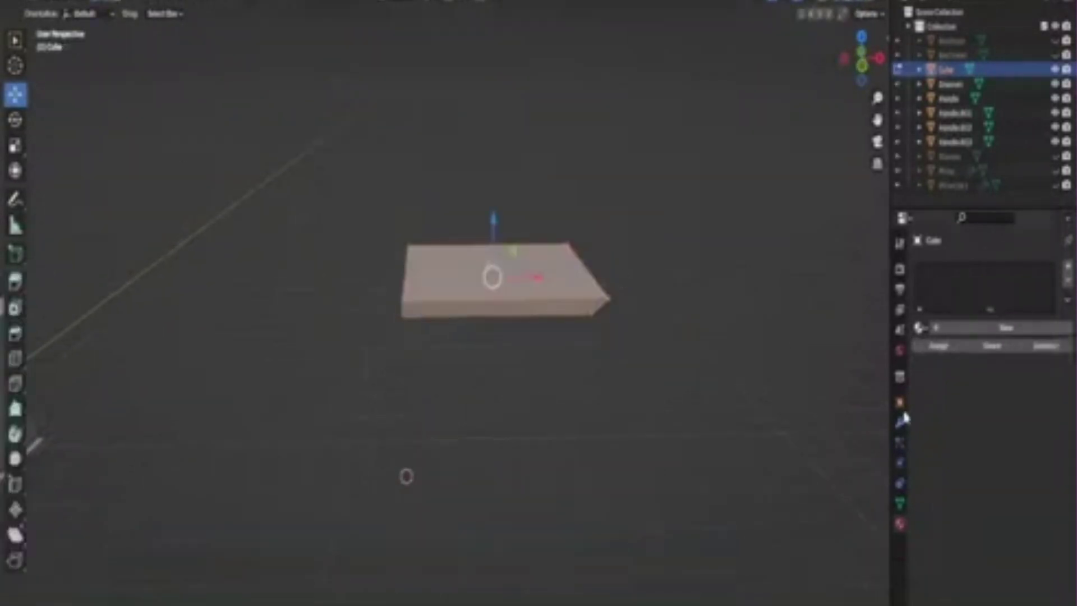
- Enable Clipping on the Mirror modifier and finish the table's four legs
click(979, 381)
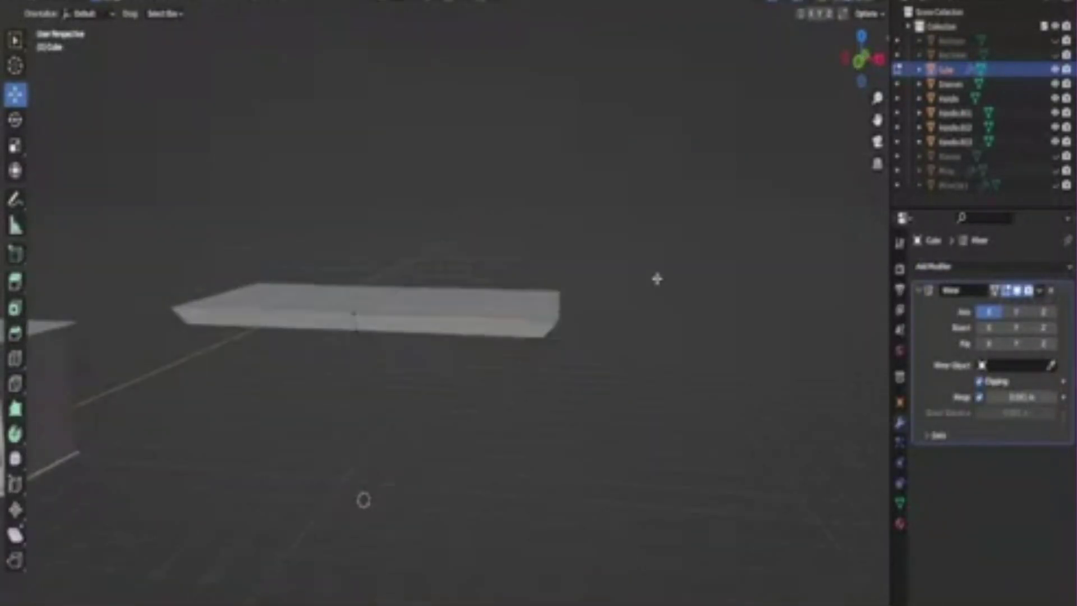
mouse_move(656, 276)
middle_down()
mouse_move(617, 291)
mouse_move(649, 331)
mouse_move(304, 353)
mouse_move(472, 294)
middle_up()
mouse_move(539, 273)
middle_down()
mouse_move(286, 299)
mouse_move(149, 75)
mouse_move(536, 344)
middle_up()
mouse_move(561, 161)
middle_down()
mouse_move(549, 205)
mouse_move(505, 252)
middle_up()
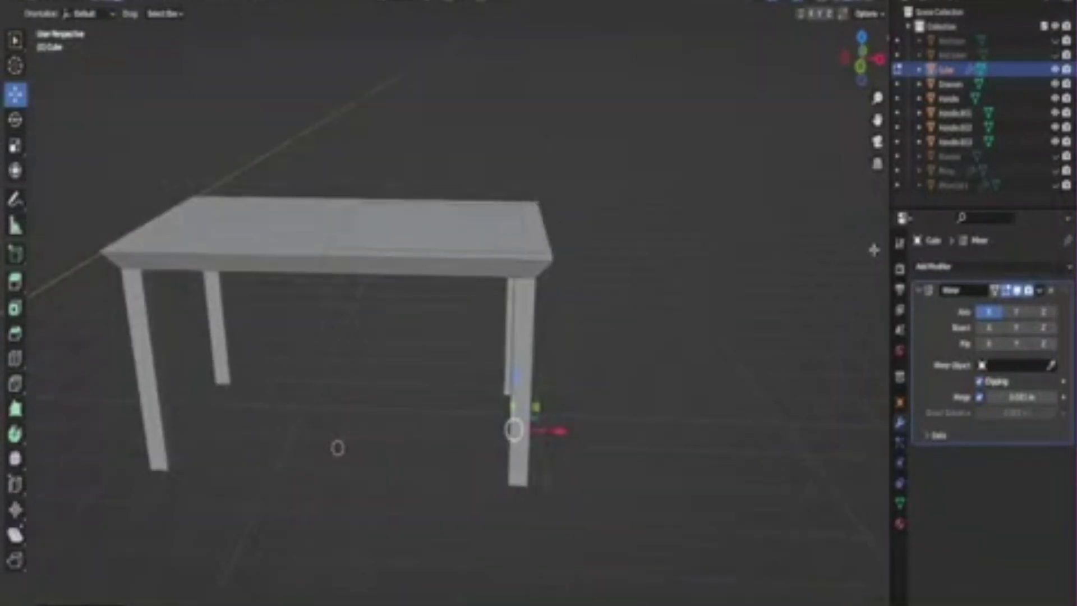
key(Tab)
mouse_move(462, 303)
middle_down()
mouse_move(397, 195)
mouse_move(459, 263)
mouse_move(505, 241)
middle_up()
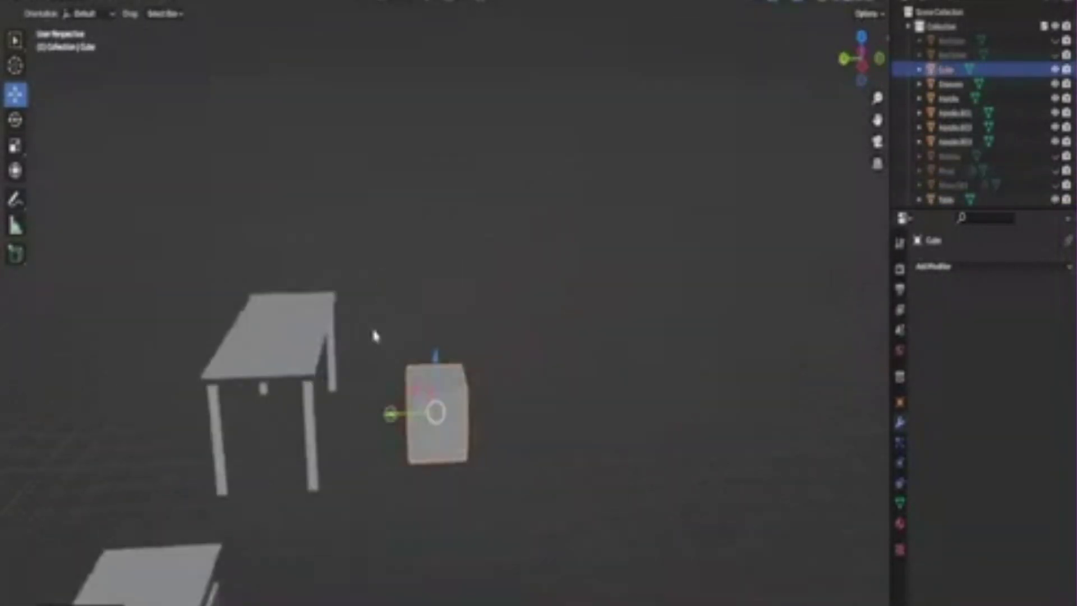
- Edit the new cube beside the table, selecting all its geometry to form the chair seat
middle_drag(403, 338, 425, 221)
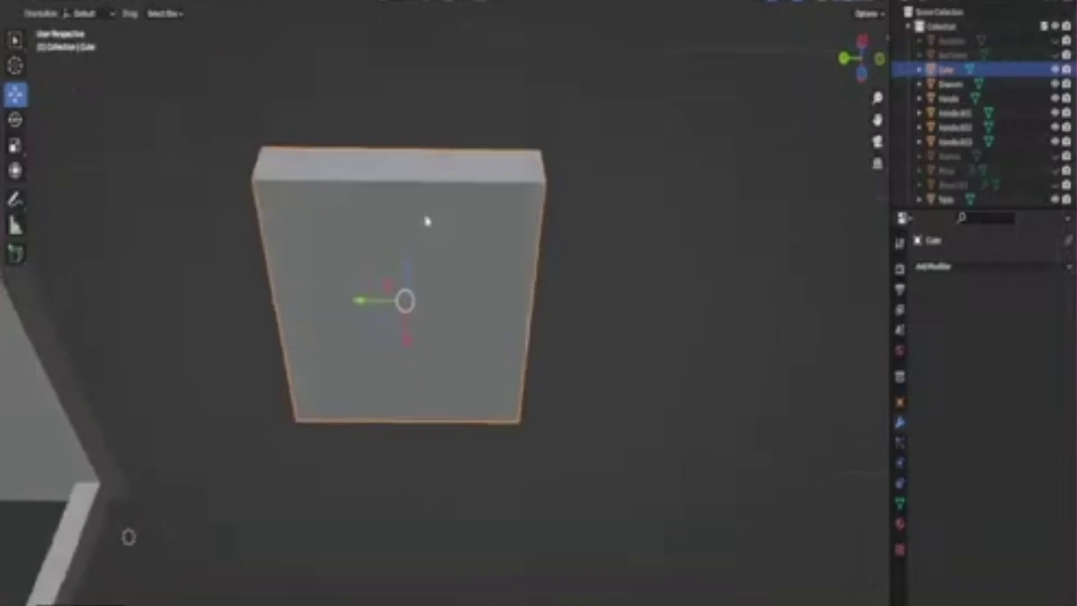
key(Tab)
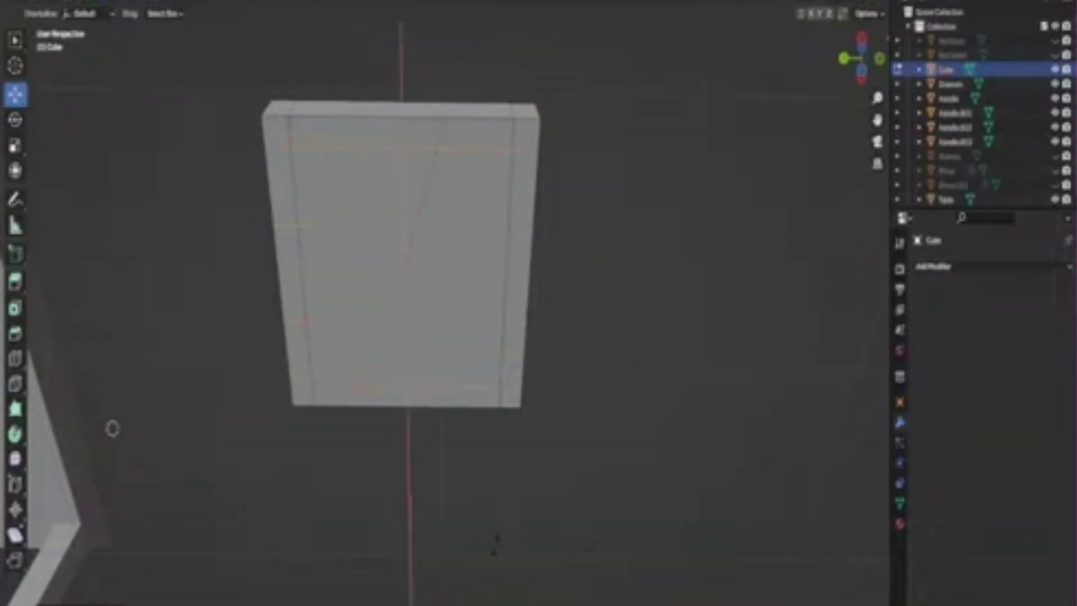
middle_drag(495, 544, 449, 505)
scroll(398, 430, down, 4)
middle_drag(399, 431, 423, 465)
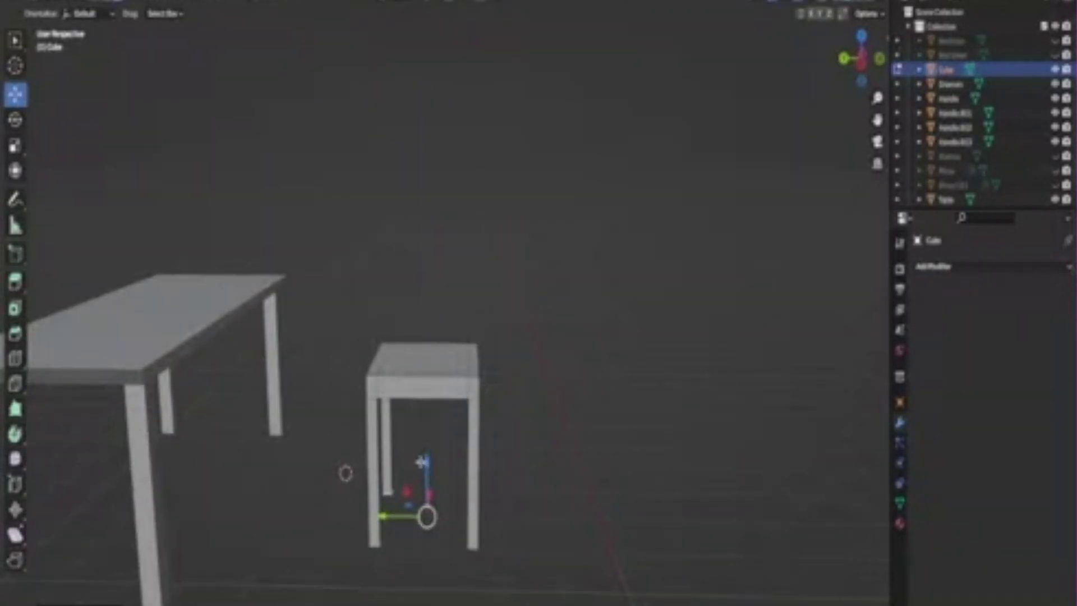
middle_drag(345, 473, 202, 114)
key(a)
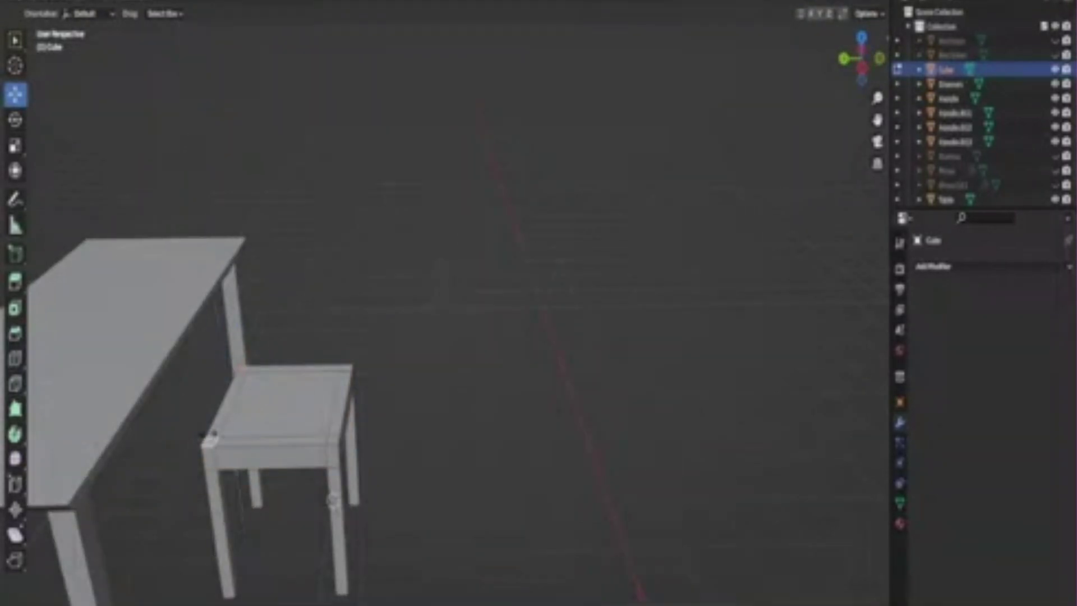
middle_drag(359, 426, 336, 333)
- Continue shaping the chair mesh, toggling X-ray on and off to reach hidden faces
key(Tab)
middle_drag(509, 339, 482, 359)
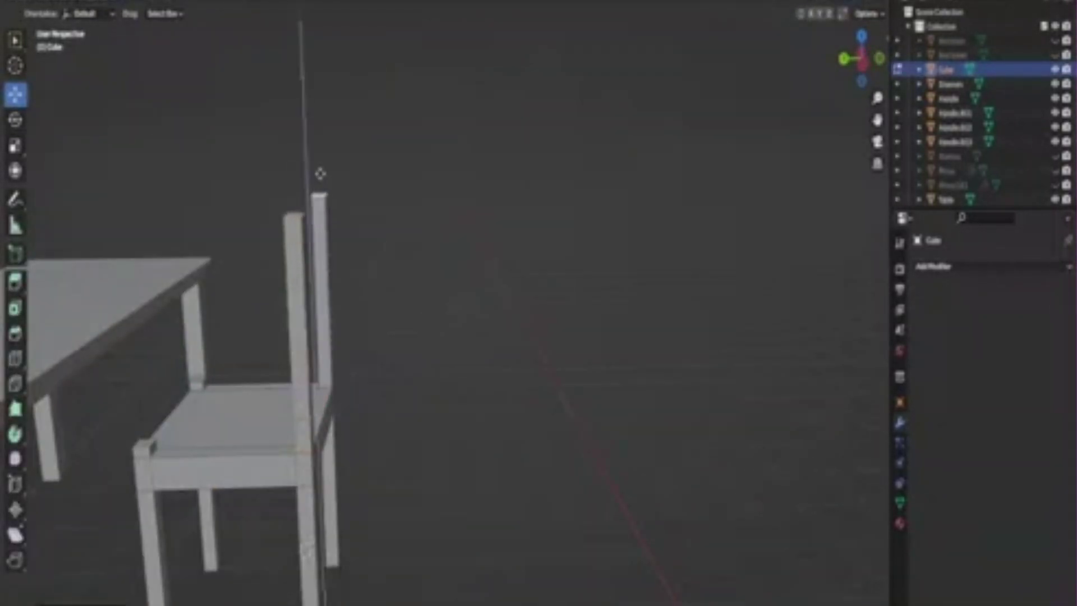
middle_drag(320, 174, 207, 437)
middle_drag(356, 316, 93, 462)
key(alt+z)
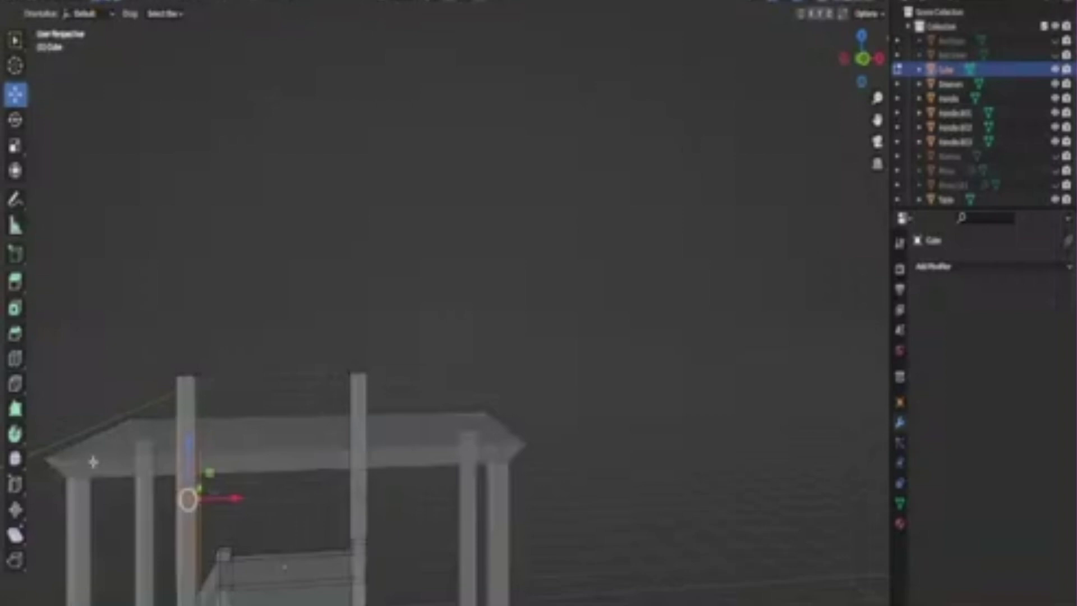
key(alt+z)
scroll(267, 360, up, 2)
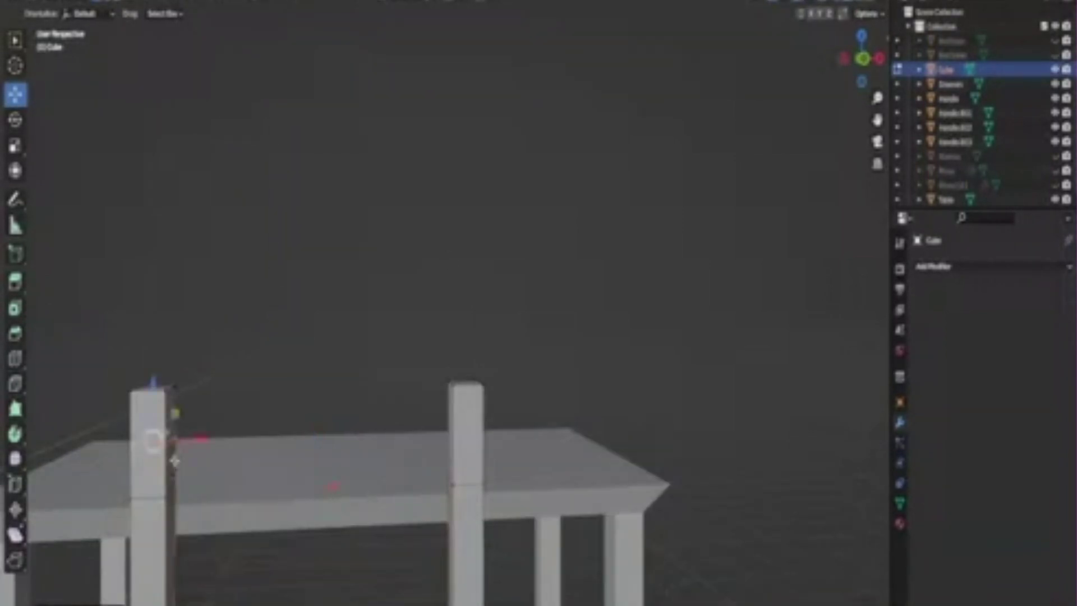
- Select the chair's seat and top rail faces to build the backrest and posts
middle_drag(311, 340, 338, 424)
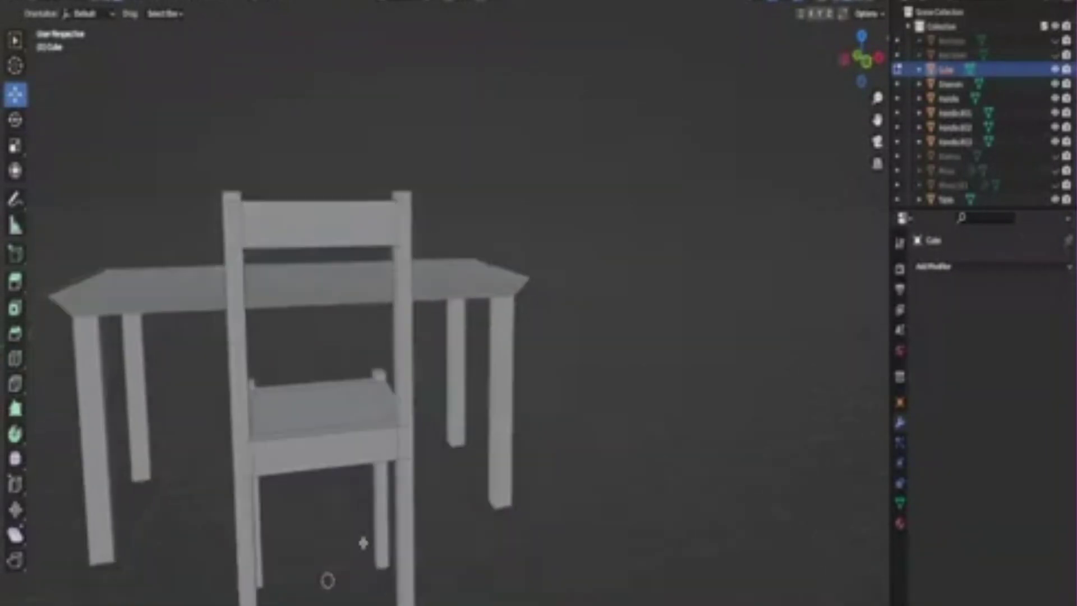
mouse_move(363, 543)
middle_down()
mouse_move(332, 484)
mouse_move(509, 458)
mouse_move(365, 538)
mouse_move(360, 516)
middle_up()
click(332, 484)
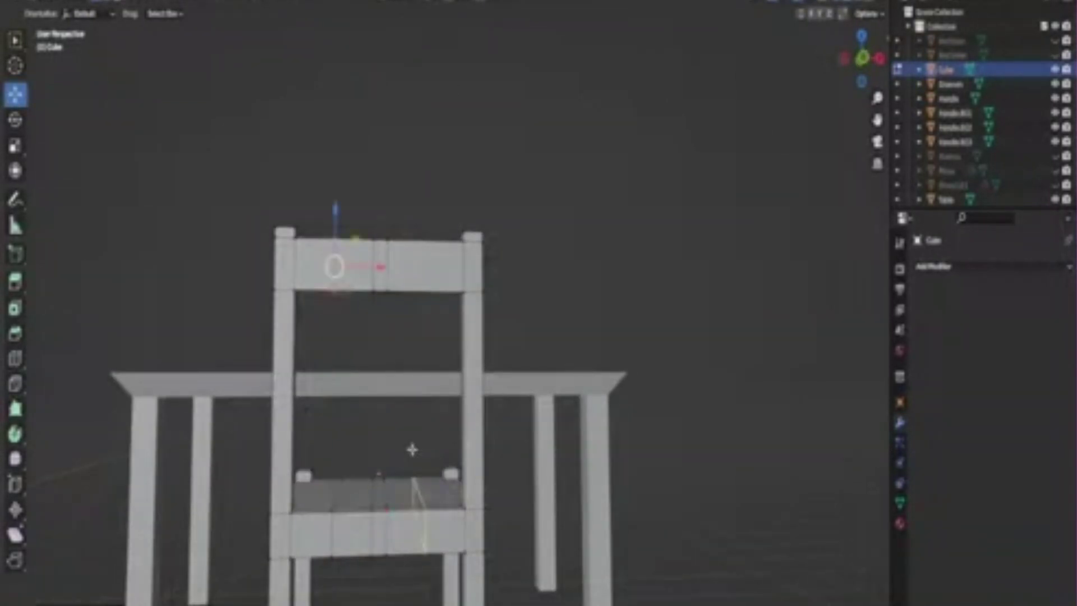
middle_drag(412, 449, 771, 429)
key(alt+z)
middle_drag(376, 503, 546, 473)
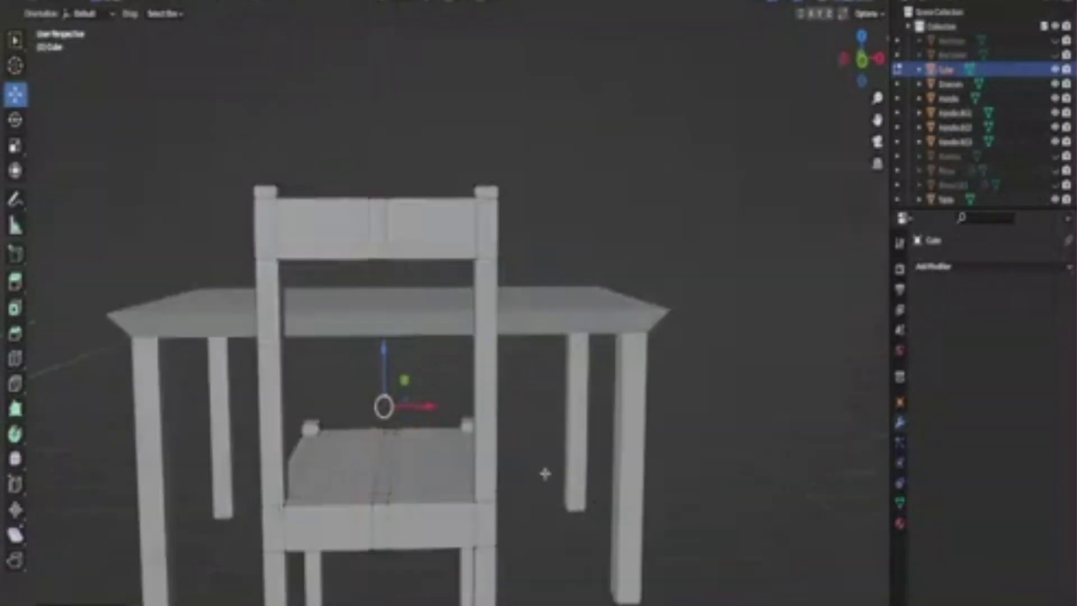
right_click(361, 440)
mouse_move(361, 440)
middle_down()
mouse_move(495, 363)
mouse_move(392, 505)
mouse_move(359, 603)
middle_up()
- Turn X-ray back on and leave Edit Mode with the chair finished
key(alt+z)
key(alt+z)
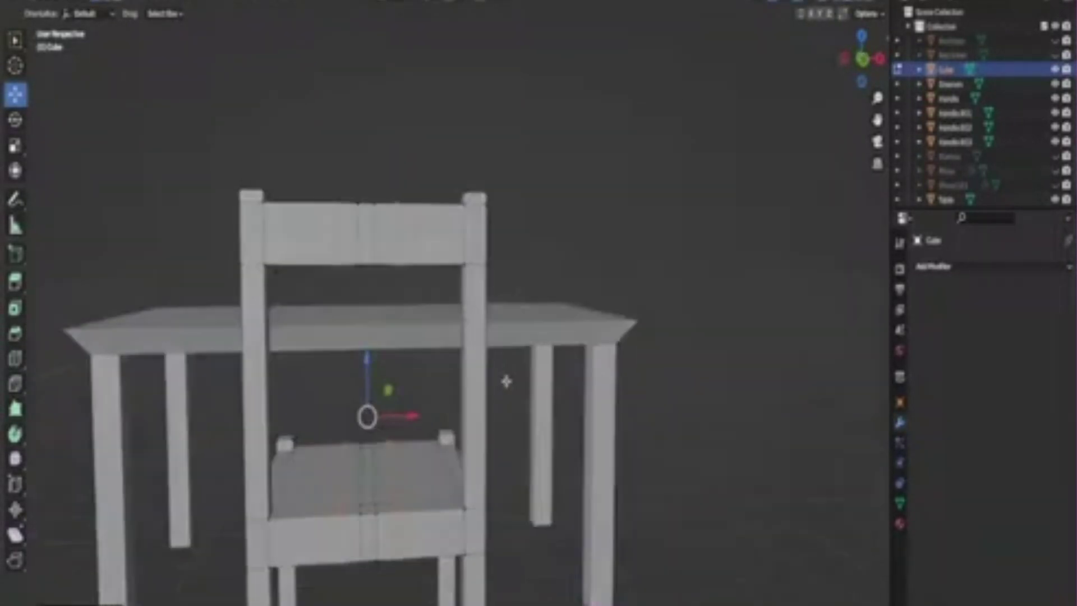
mouse_move(678, 383)
middle_down()
mouse_move(428, 418)
mouse_move(689, 276)
mouse_move(432, 425)
middle_up()
scroll(428, 418, down, 3)
key(Tab)
- Add a new cube and scale it into a wide flat floor beneath the furniture
scroll(433, 426, down, 3)
click(778, 270)
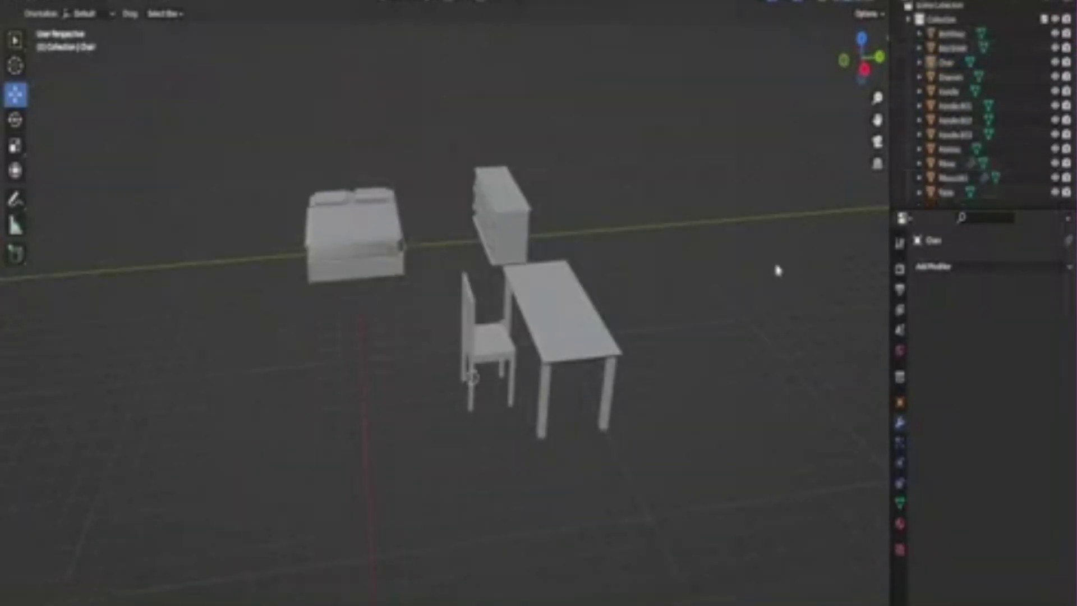
key(shift+a)
mouse_move(181, 10)
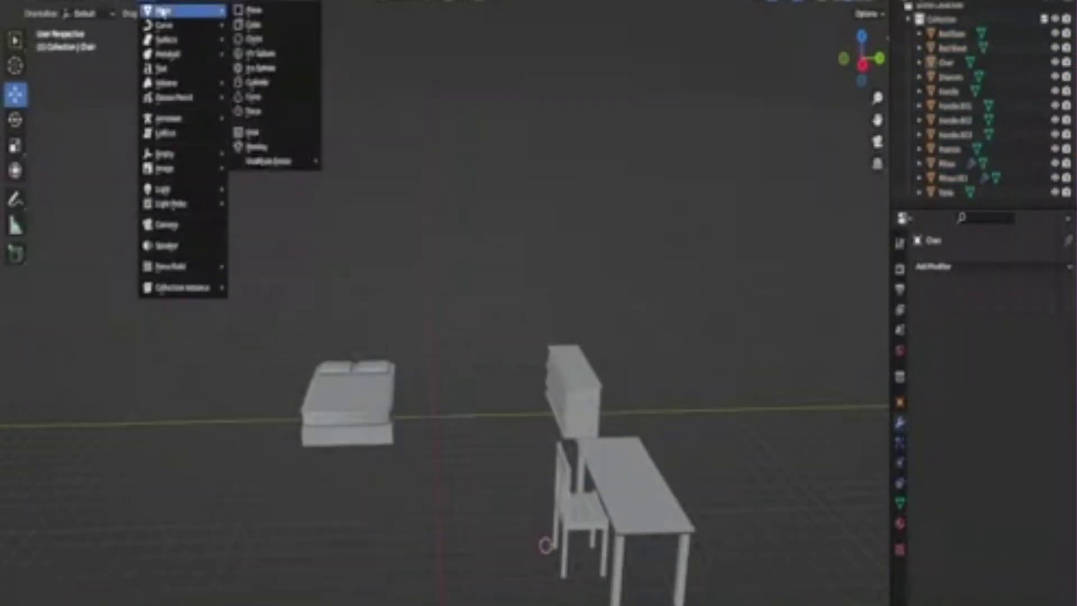
click(253, 25)
middle_drag(509, 305, 508, 449)
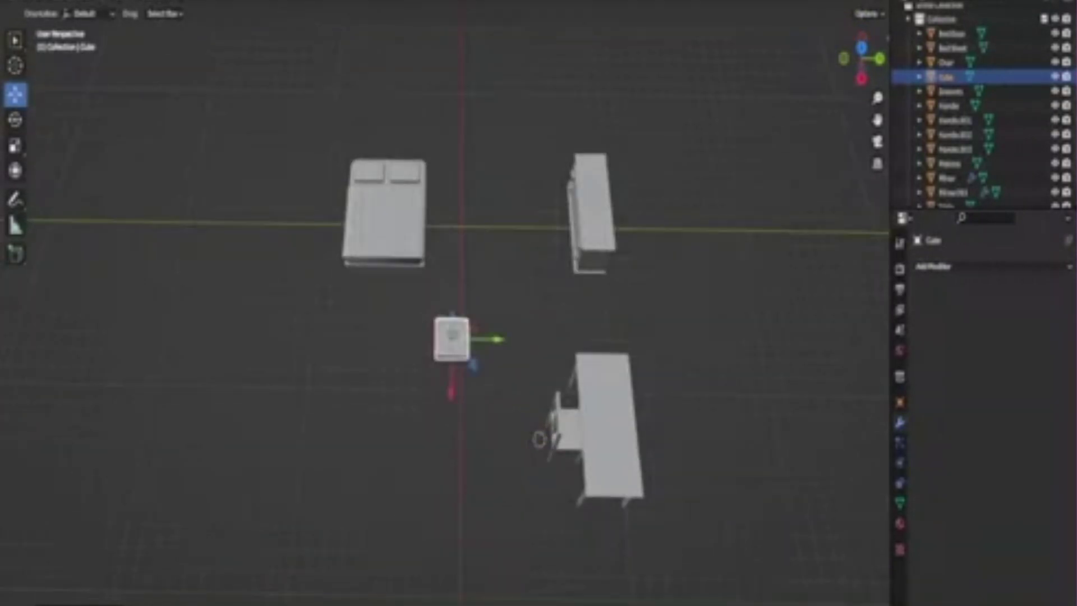
key(s)
click(134, 505)
mouse_move(134, 505)
middle_down()
mouse_move(281, 449)
mouse_move(300, 348)
middle_up()
- Select the bed, dresser and floor slab in turn to check the room layout from above
click(354, 319)
scroll(353, 320, up, 3)
middle_drag(354, 320, 426, 236)
click(303, 292)
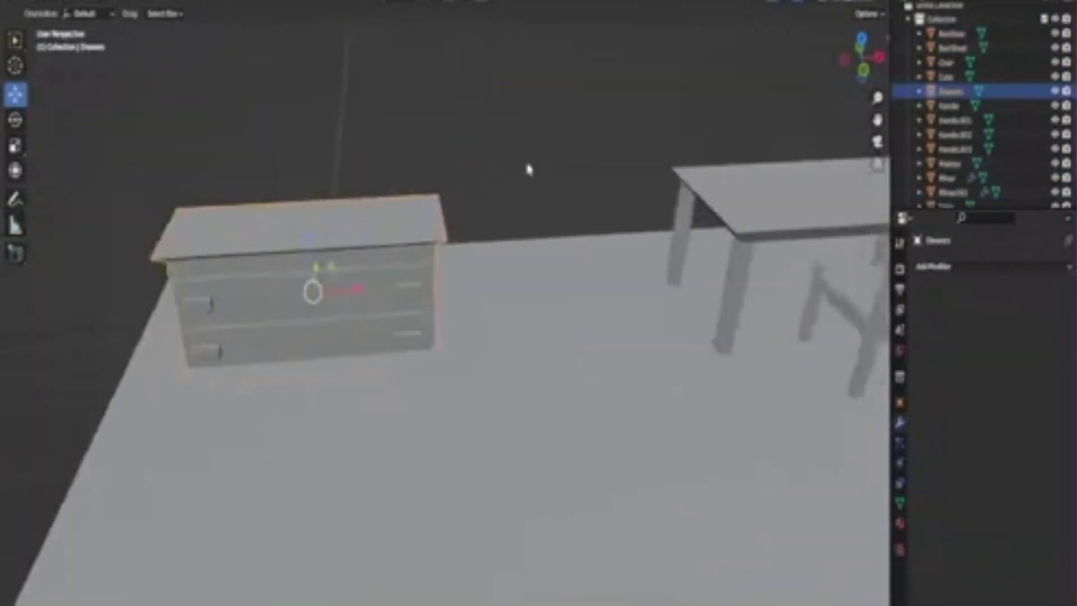
middle_drag(550, 135, 241, 258)
scroll(241, 258, down, 3)
scroll(387, 376, up, 2)
click(387, 376)
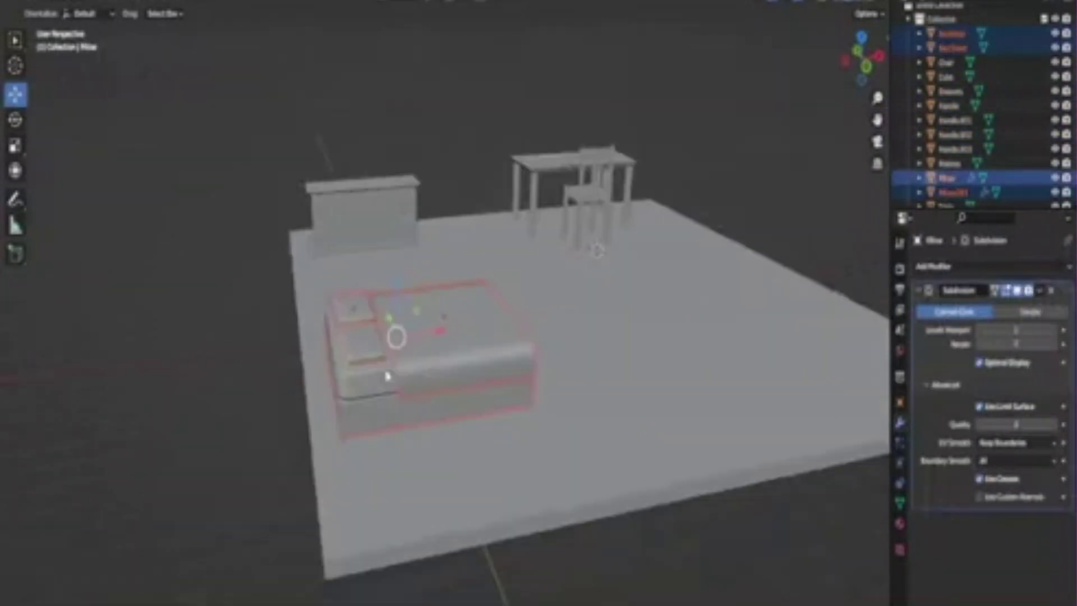
middle_drag(561, 347, 488, 277)
click(315, 506)
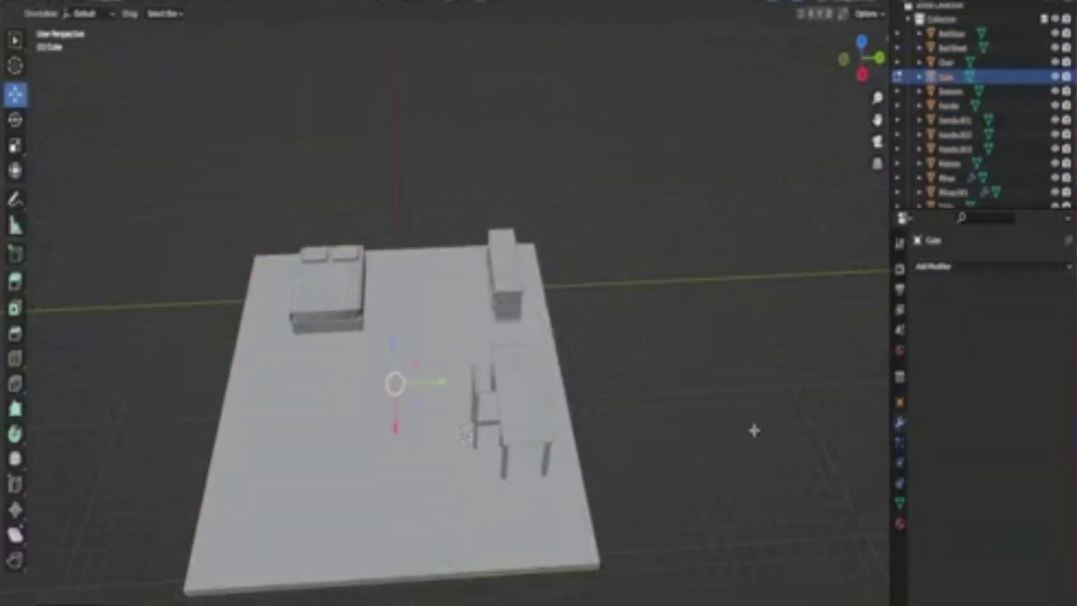
- Rename the room object to 'Drawers' in the outliner
middle_drag(478, 321, 481, 460)
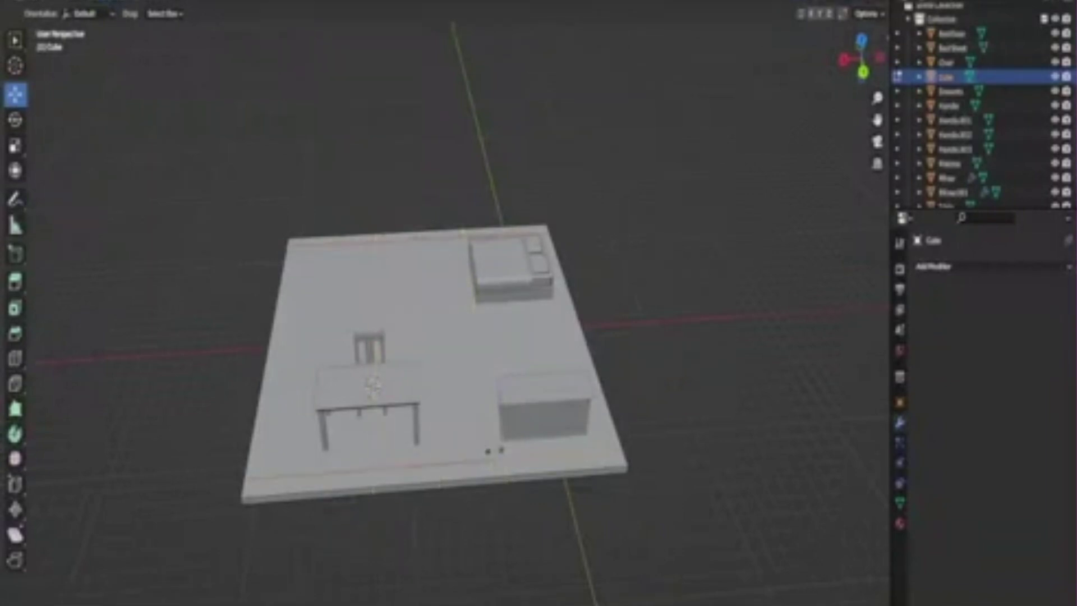
mouse_move(372, 387)
middle_down()
mouse_move(329, 263)
mouse_move(289, 456)
mouse_move(301, 436)
middle_up()
mouse_move(448, 337)
middle_down()
mouse_move(449, 253)
mouse_move(460, 365)
mouse_move(437, 314)
mouse_move(443, 359)
middle_up()
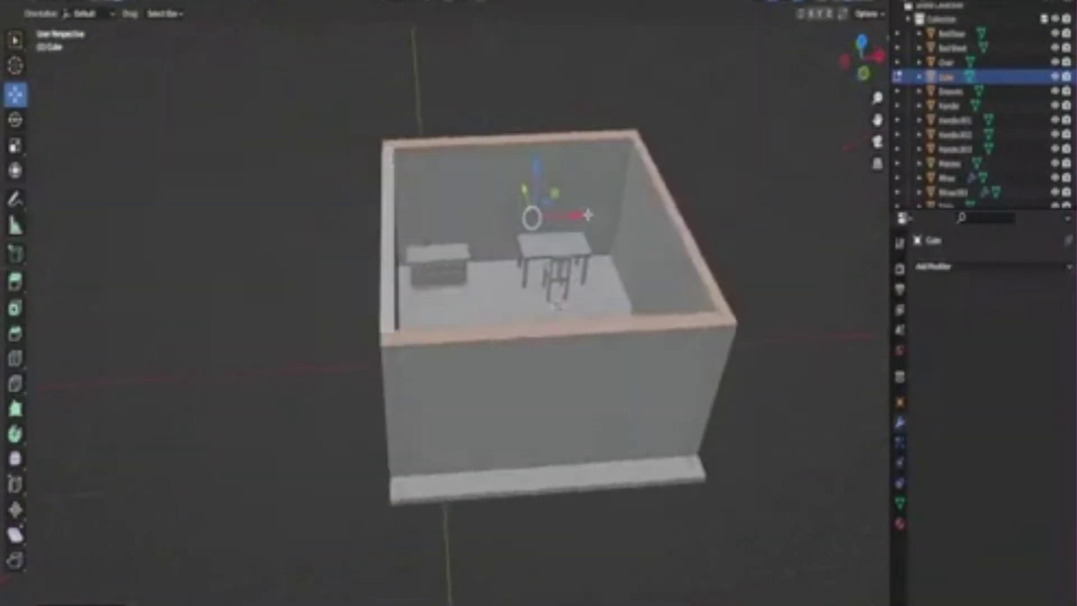
double_click(948, 83)
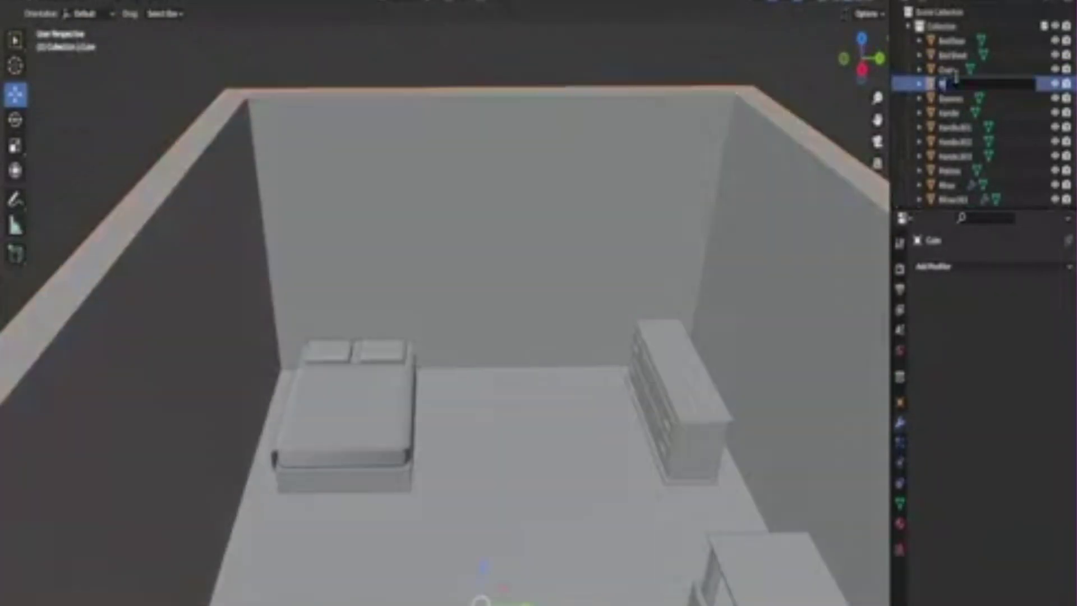
text(Drawers)
key(Return)
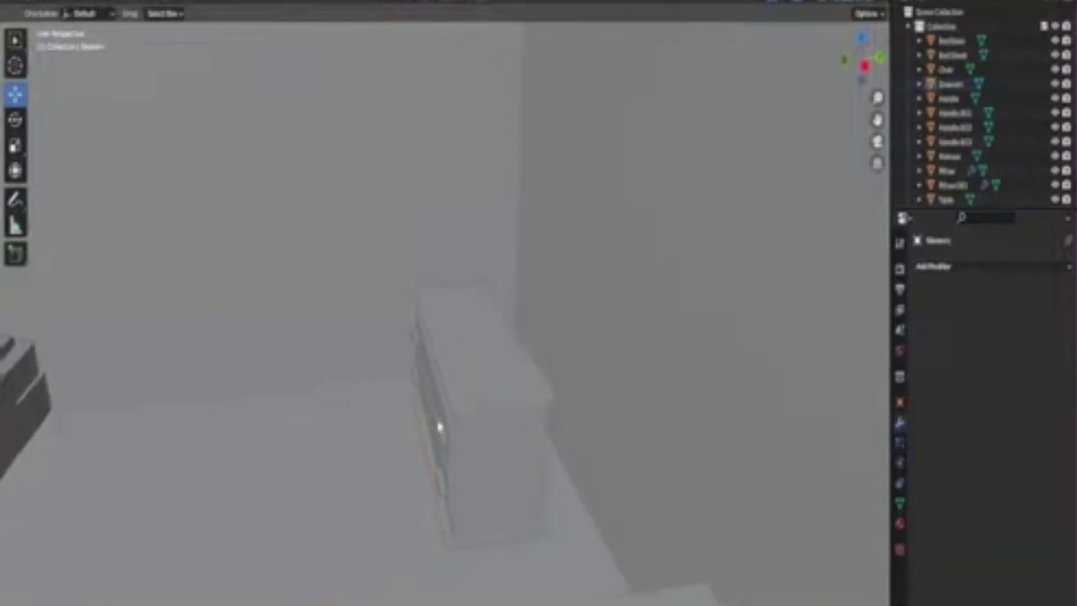
- Select the walls and view the room from above, closing in on the doorway wall
mouse_move(439, 427)
middle_down()
mouse_move(451, 327)
mouse_move(349, 493)
middle_up()
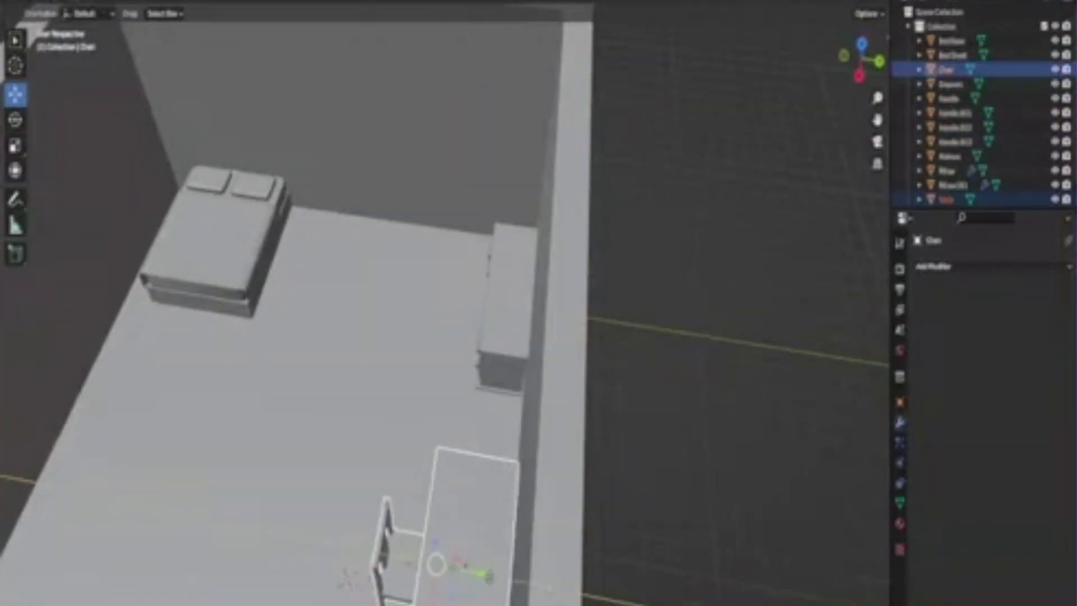
click(360, 415)
mouse_move(361, 416)
middle_down()
mouse_move(414, 365)
mouse_move(577, 312)
mouse_move(650, 313)
mouse_move(459, 569)
mouse_move(563, 257)
middle_up()
scroll(543, 294, up, 3)
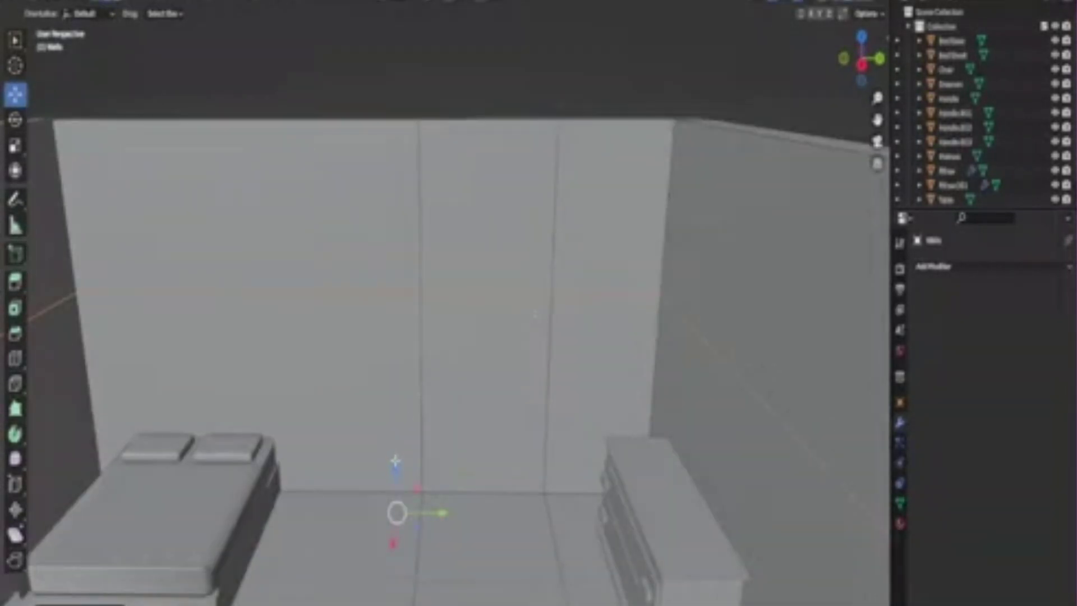
middle_drag(535, 315, 425, 242)
mouse_move(553, 325)
middle_down()
mouse_move(480, 396)
mouse_move(445, 329)
mouse_move(418, 361)
mouse_move(368, 187)
mouse_move(455, 117)
mouse_move(322, 423)
mouse_move(194, 29)
mouse_move(259, 308)
mouse_move(202, 356)
mouse_move(505, 320)
mouse_move(385, 319)
mouse_move(353, 445)
mouse_move(544, 428)
mouse_move(504, 363)
mouse_move(493, 380)
middle_up()
- Leave Edit Mode on the walls and face the doorway wall straight on
key(Tab)
scroll(492, 380, up, 5)
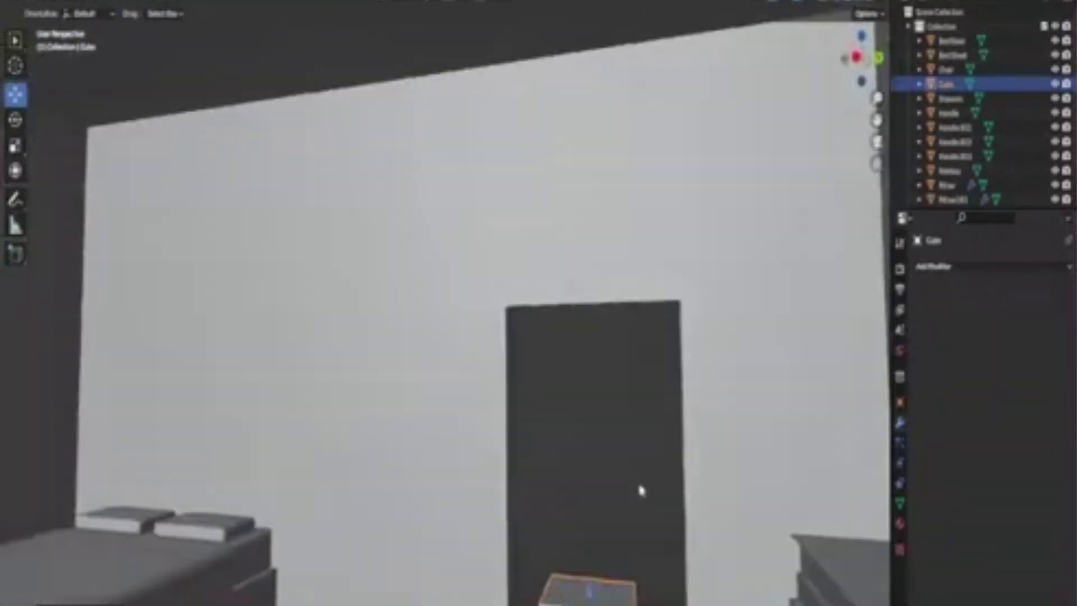
middle_drag(640, 491, 486, 439)
mouse_move(391, 486)
middle_down()
mouse_move(620, 216)
mouse_move(549, 351)
mouse_move(335, 304)
middle_up()
scroll(335, 304, down, 5)
middle_drag(262, 423, 112, 195)
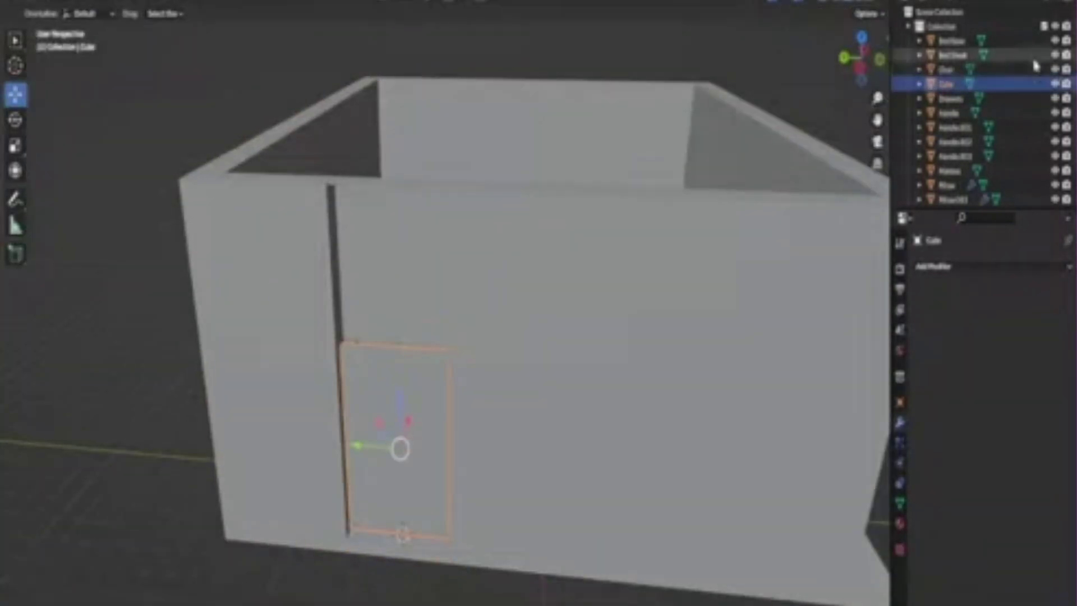
- Hide the door block, select the walls and inspect the doorway from inside the room
key(h)
click(112, 194)
middle_drag(247, 332, 204, 312)
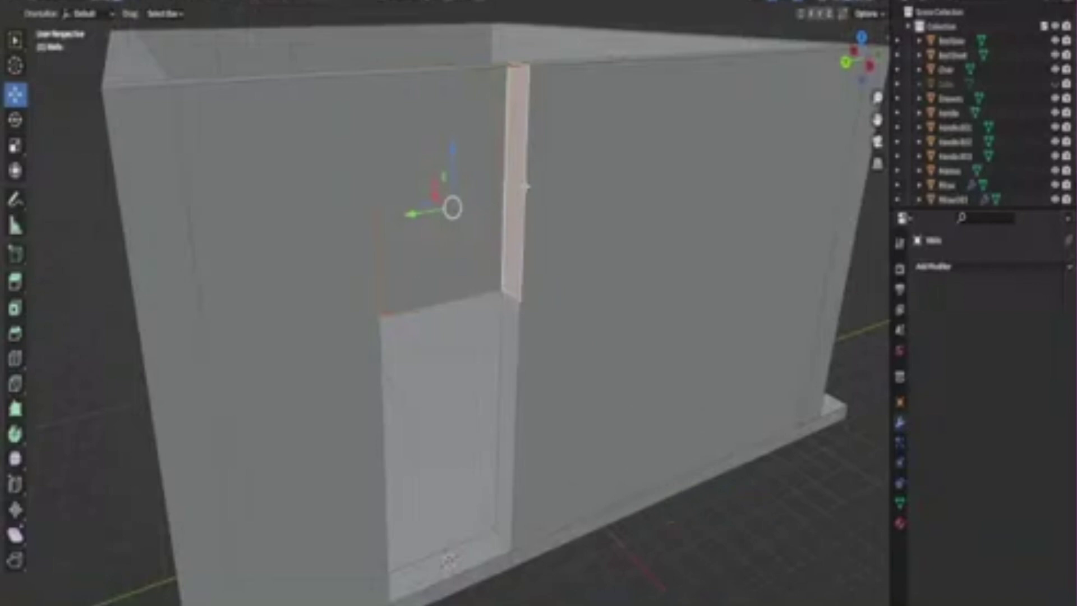
mouse_move(526, 186)
middle_down()
mouse_move(426, 253)
mouse_move(363, 328)
middle_up()
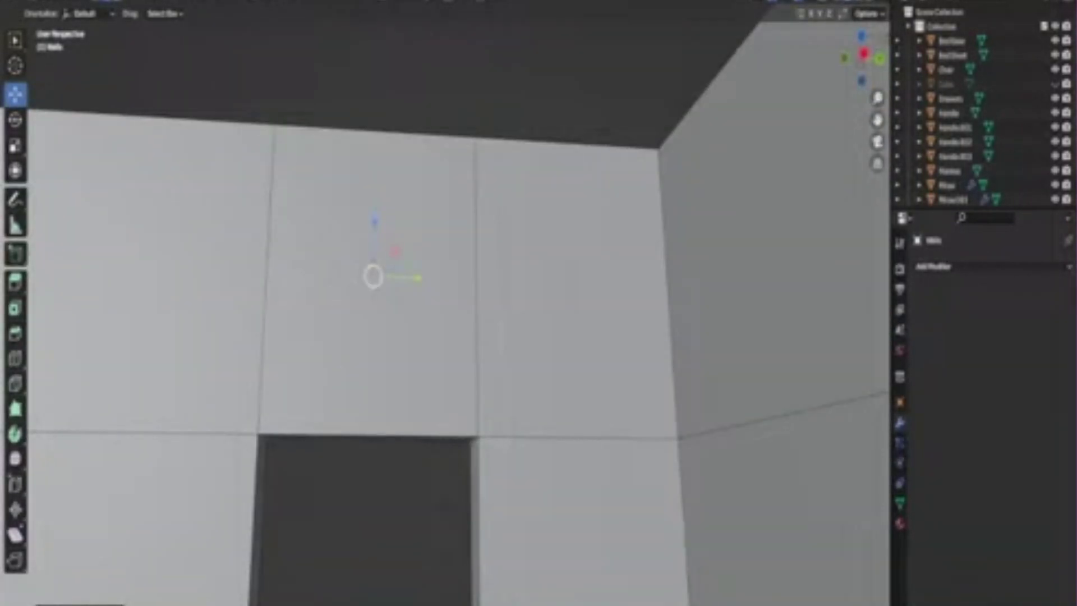
middle_drag(495, 260, 668, 163)
scroll(661, 232, down, 3)
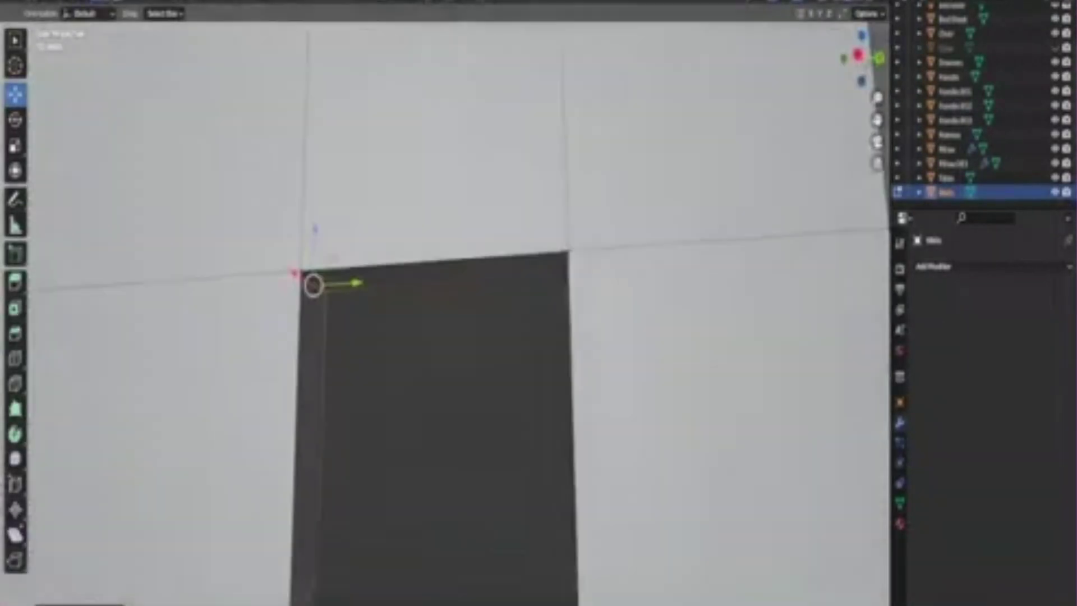
scroll(413, 397, down, 3)
mouse_move(413, 396)
middle_down()
mouse_move(497, 408)
mouse_move(740, 310)
mouse_move(597, 204)
mouse_move(556, 295)
middle_up()
scroll(421, 330, up, 3)
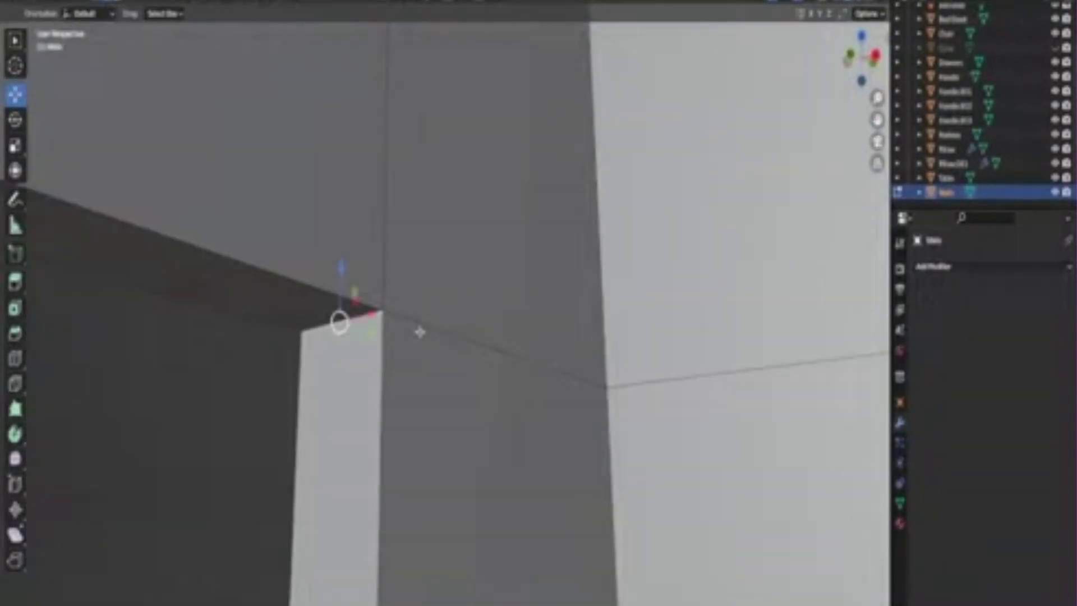
mouse_move(421, 329)
middle_down()
mouse_move(271, 377)
mouse_move(381, 301)
middle_up()
scroll(381, 302, down, 3)
- Select the door panel and enter Edit Mode on its mesh
click(356, 392)
mouse_move(193, 488)
middle_down()
mouse_move(356, 392)
mouse_move(377, 457)
mouse_move(362, 346)
middle_up()
scroll(362, 346, down, 3)
key(Tab)
mouse_move(409, 392)
middle_down()
mouse_move(428, 413)
mouse_move(426, 312)
mouse_move(383, 300)
middle_up()
scroll(384, 300, up, 3)
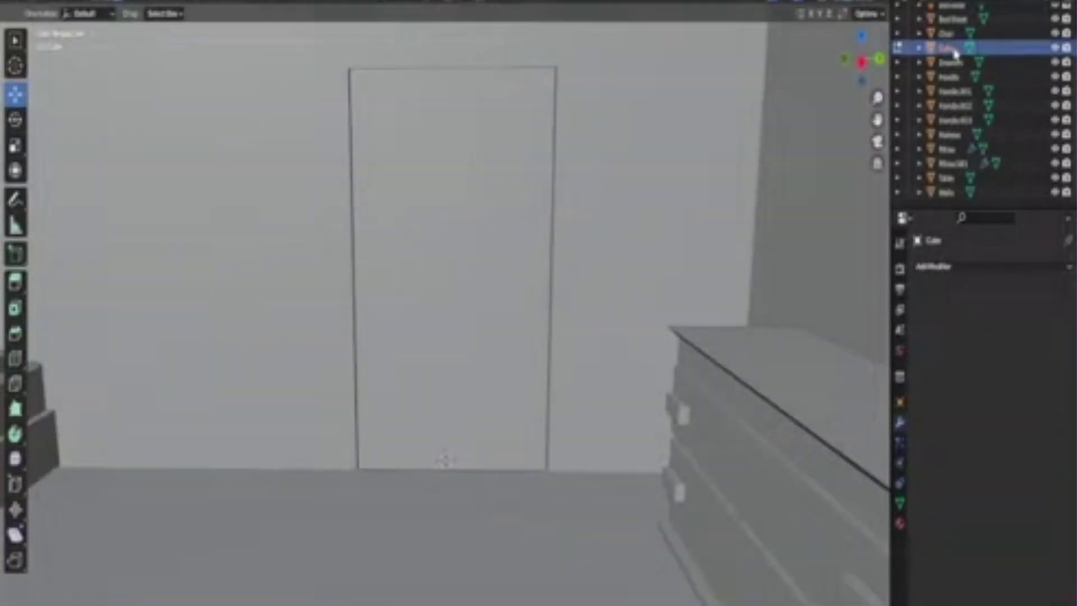
- Rename the cube to 'Door' and zoom in on the knob sphere
key(Return)
scroll(955, 52, up, 2)
middle_drag(440, 409, 452, 308)
mouse_move(577, 305)
middle_down()
mouse_move(402, 318)
mouse_move(691, 325)
middle_up()
scroll(691, 326, up, 3)
middle_drag(645, 288, 340, 197)
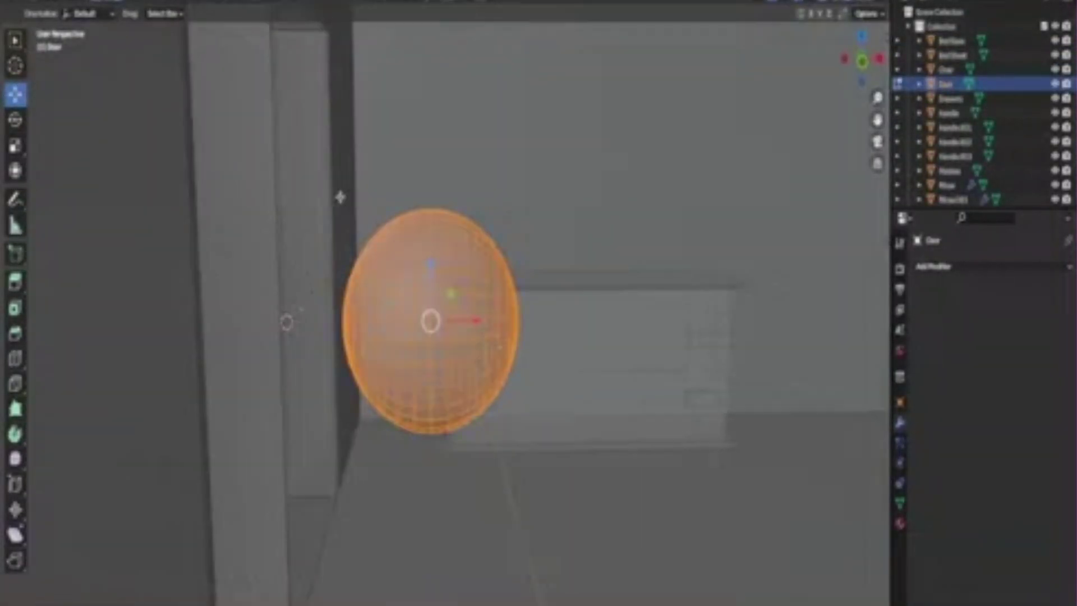
- Delete the left half of the sphere, leaving a hemisphere
drag(425, 454, 425, 454)
key(x)
middle_drag(425, 454, 482, 299)
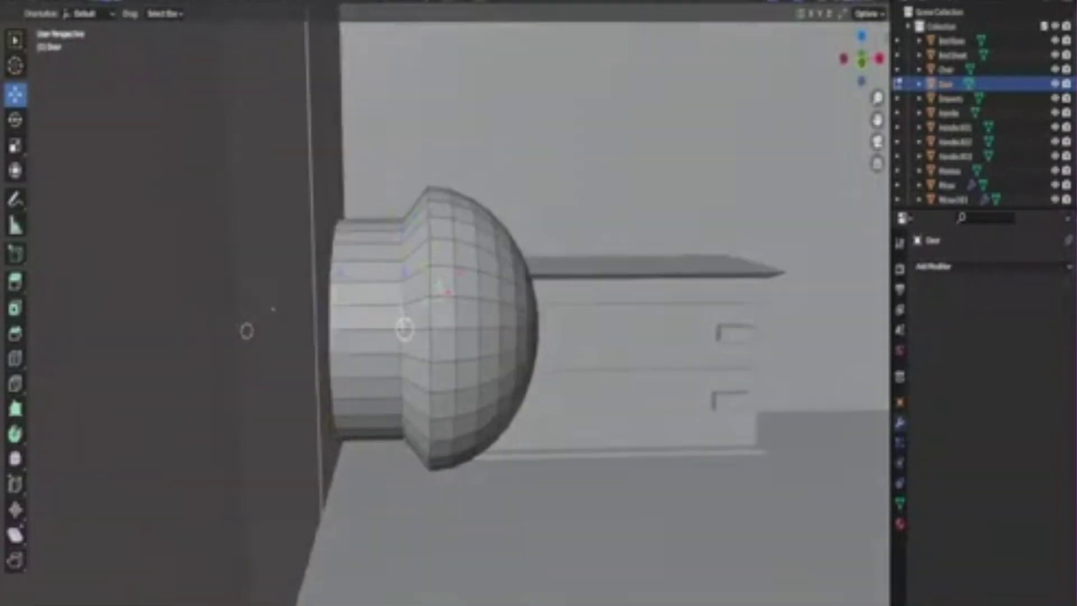
key(Tab)
middle_drag(404, 330, 443, 362)
right_click(443, 362)
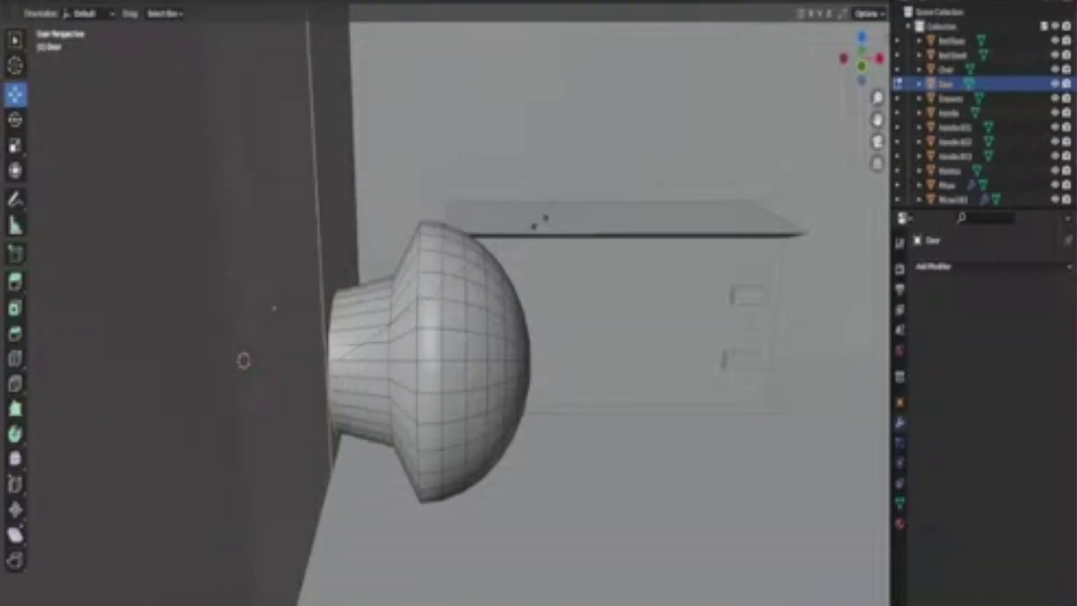
- Return to Object Mode and orbit the room toward the door
key(Tab)
scroll(421, 314, down, 5)
middle_drag(421, 314, 479, 335)
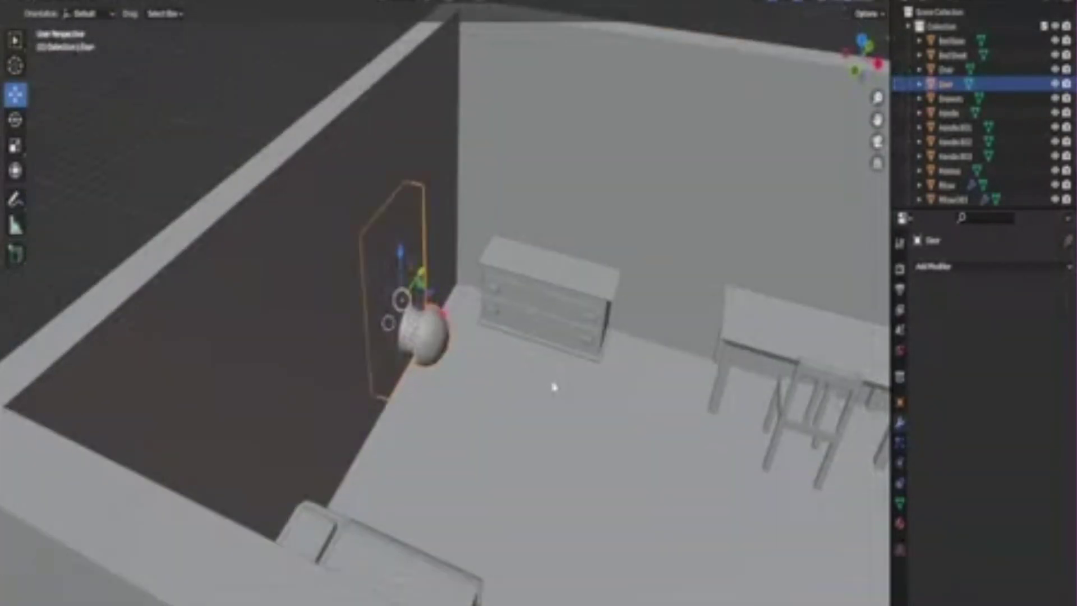
middle_drag(668, 317, 617, 280)
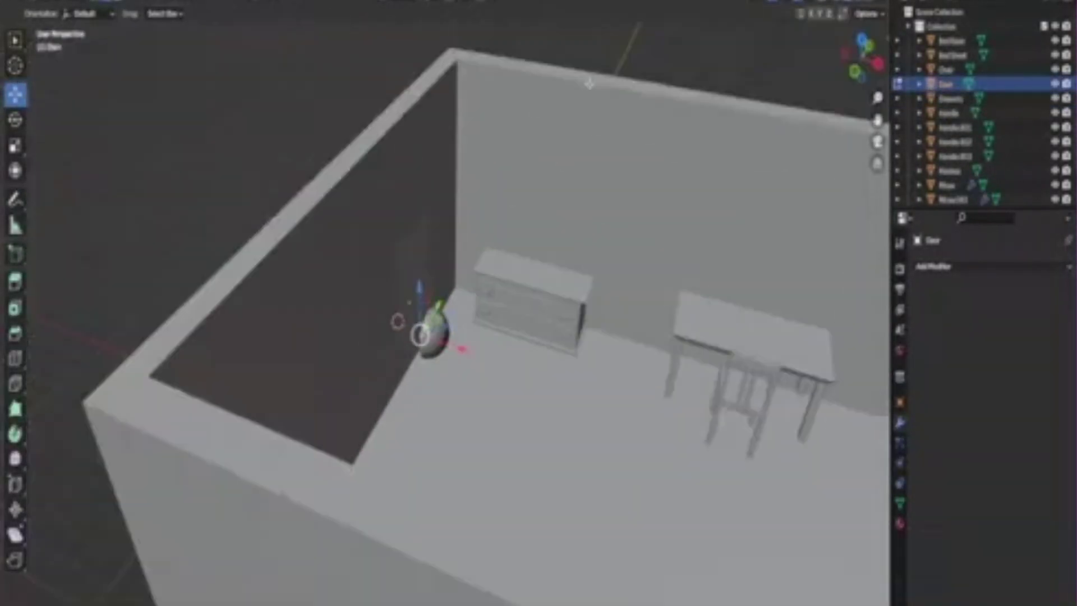
key(KP_Decimal)
scroll(456, 393, down, 5)
key(Tab)
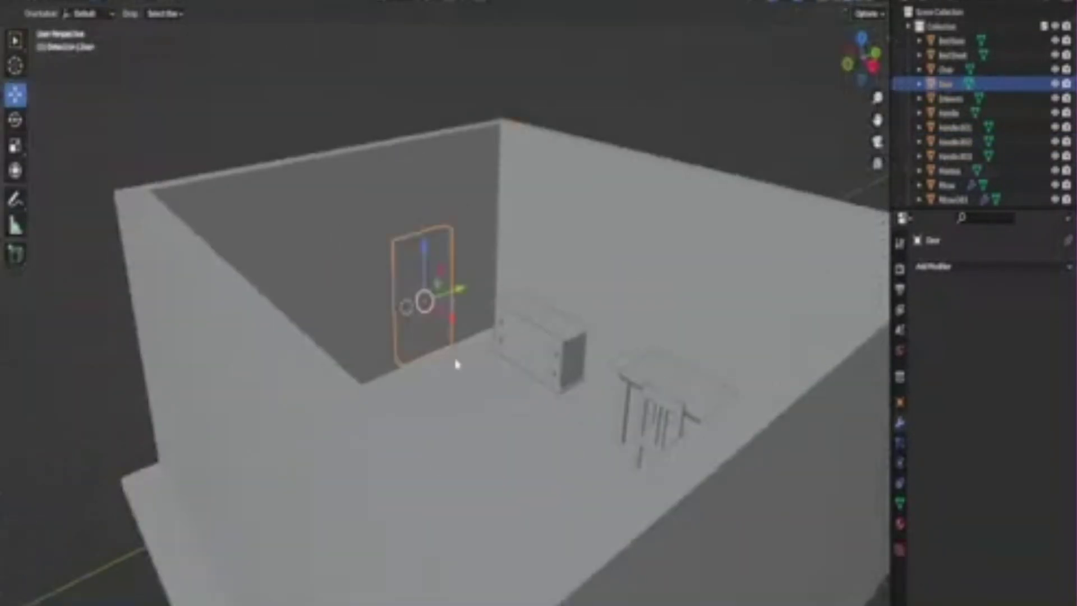
- Add a UV Sphere for the knob and edit its mesh in see-through view
key(shift+a)
click(263, 66)
key(KP_Decimal)
key(Tab)
key(alt+z)
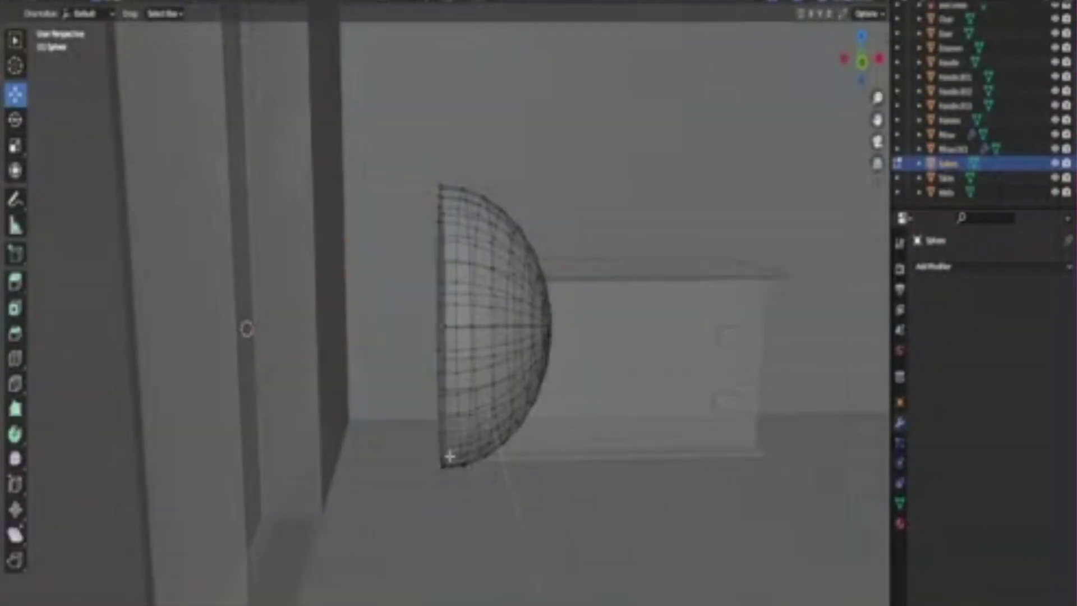
- Extrude the hemisphere's rim into a stem and smooth-shade the door knob
middle_drag(549, 368, 544, 250)
mouse_move(459, 290)
middle_down()
mouse_move(396, 331)
mouse_move(300, 307)
mouse_move(623, 209)
middle_up()
key(e)
click(438, 303)
key(Tab)
key(Tab)
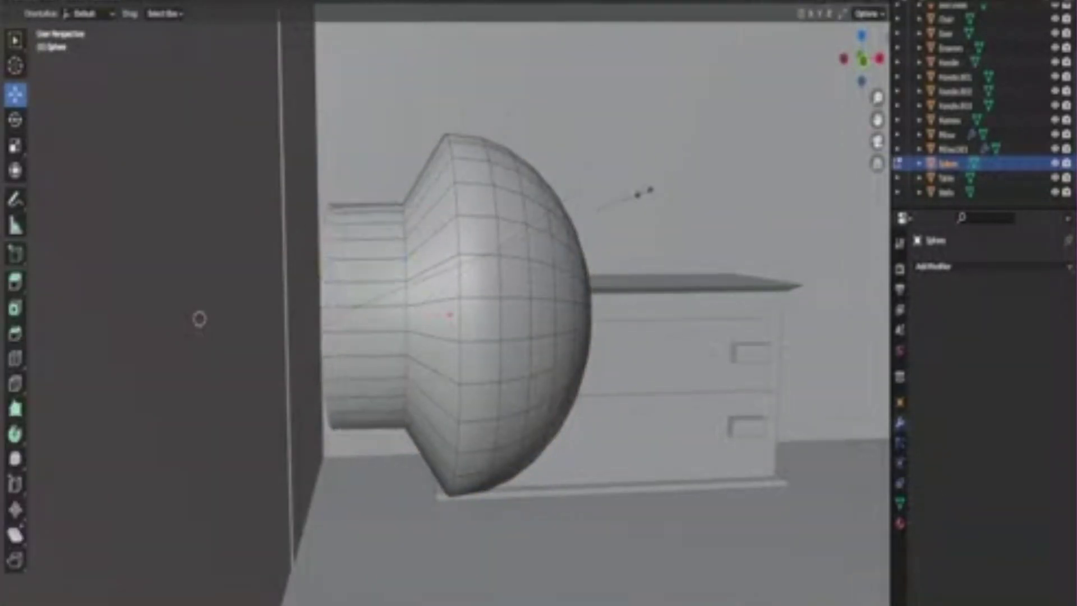
middle_drag(199, 319, 204, 342)
key(Tab)
scroll(481, 304, down, 2)
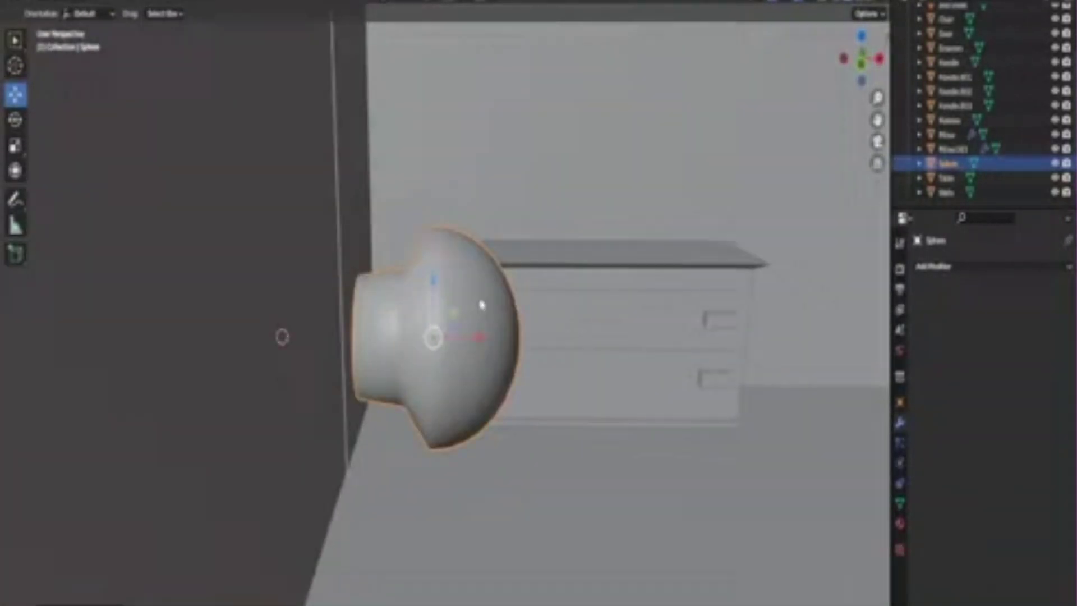
scroll(547, 269, up, 2)
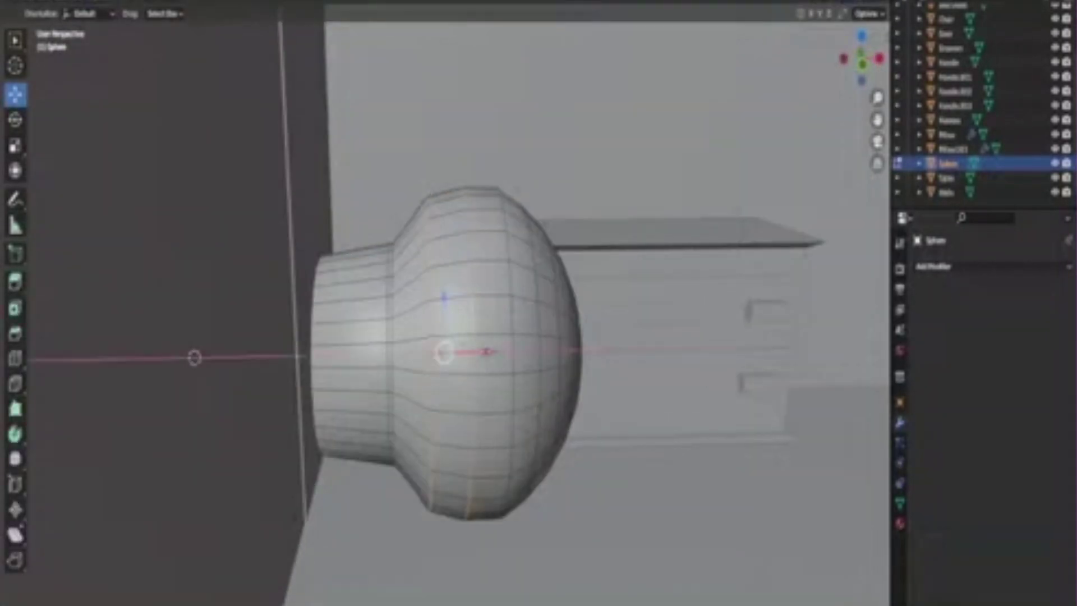
scroll(488, 352, up, 2)
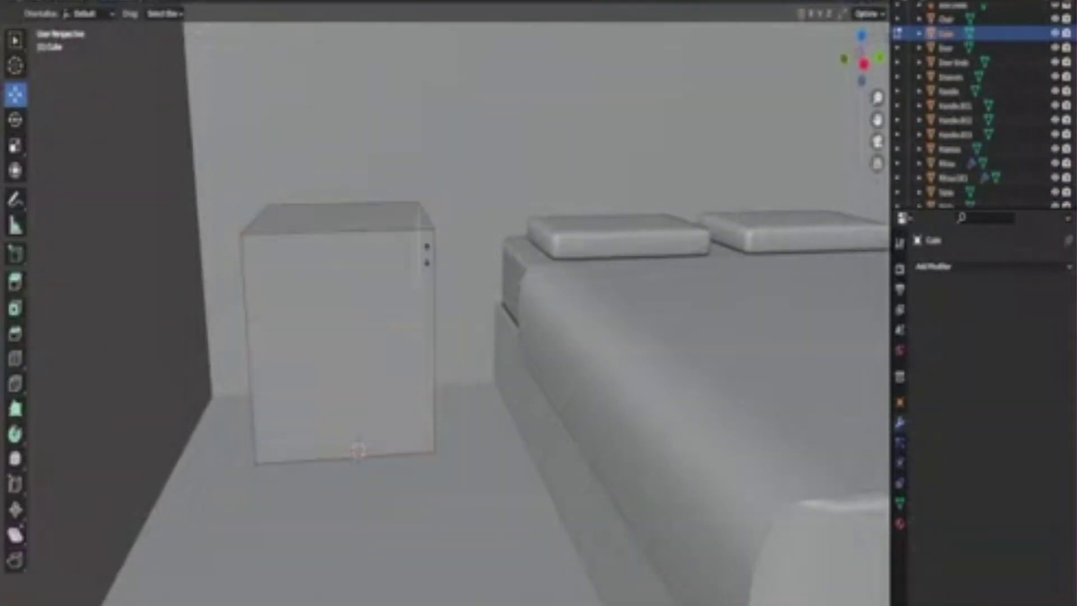
- Enter Edit Mode on the cube beside the bed and face it head-on
mouse_move(413, 348)
middle_down()
mouse_move(413, 320)
mouse_move(461, 212)
mouse_move(321, 237)
middle_up()
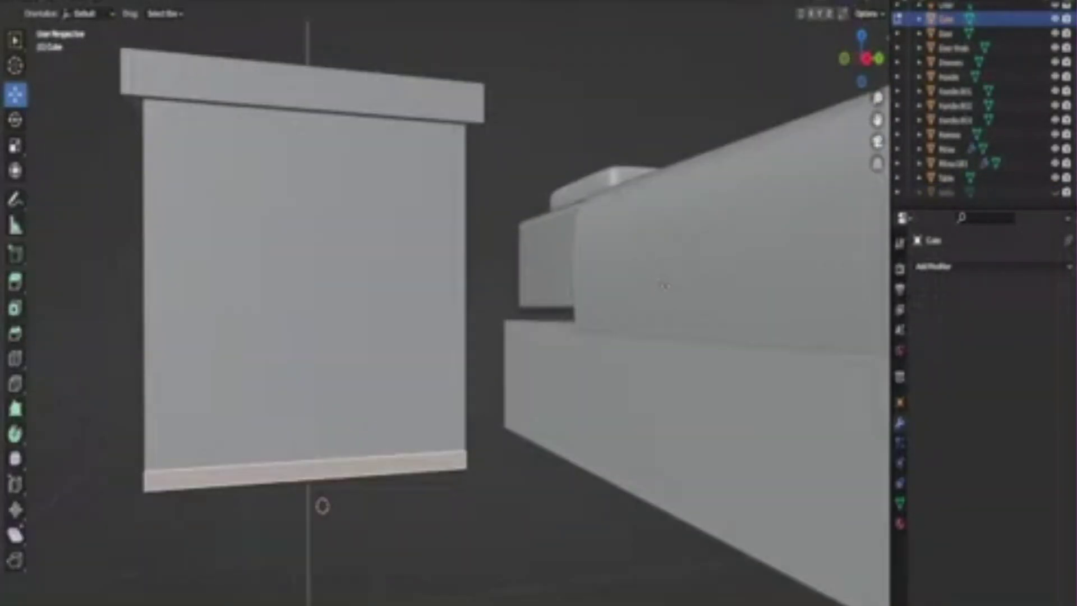
key(Tab)
scroll(352, 334, down, 2)
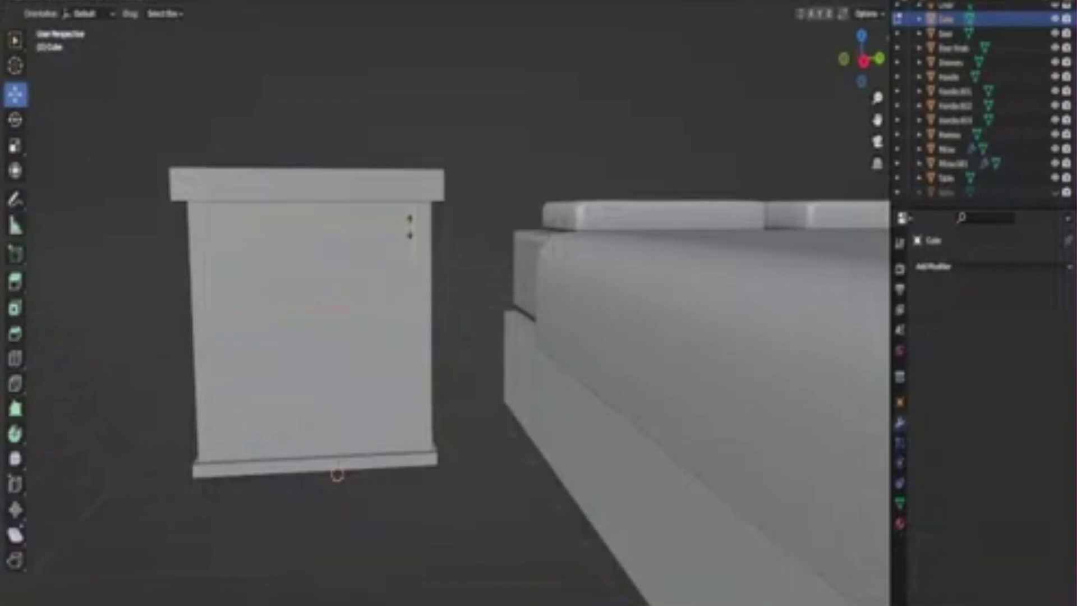
middle_drag(351, 335, 365, 376)
middle_drag(312, 512, 313, 505)
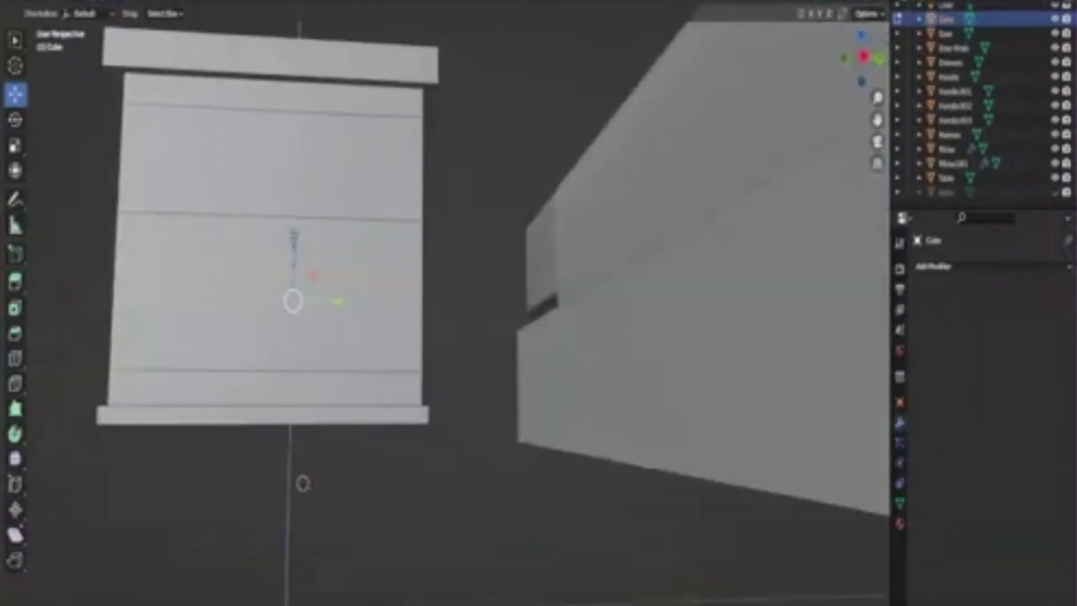
middle_drag(312, 505, 333, 464)
- Box-select the cube's front faces in see-through view
key(alt+z)
drag(154, 299, 466, 396)
drag(159, 300, 452, 378)
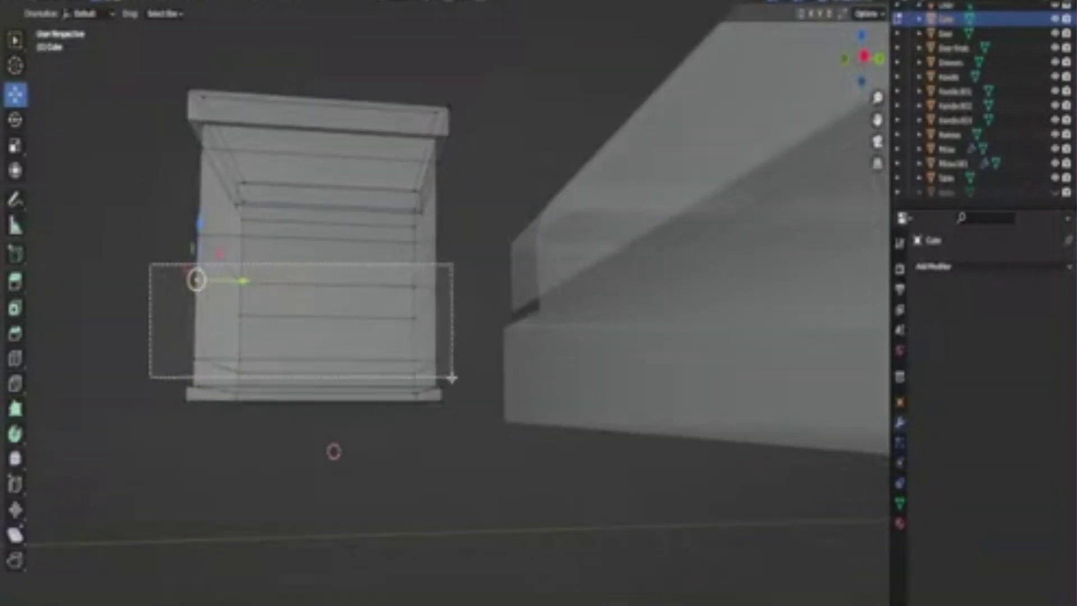
key(alt+z)
mouse_move(336, 336)
middle_down()
mouse_move(79, 300)
mouse_move(155, 334)
middle_up()
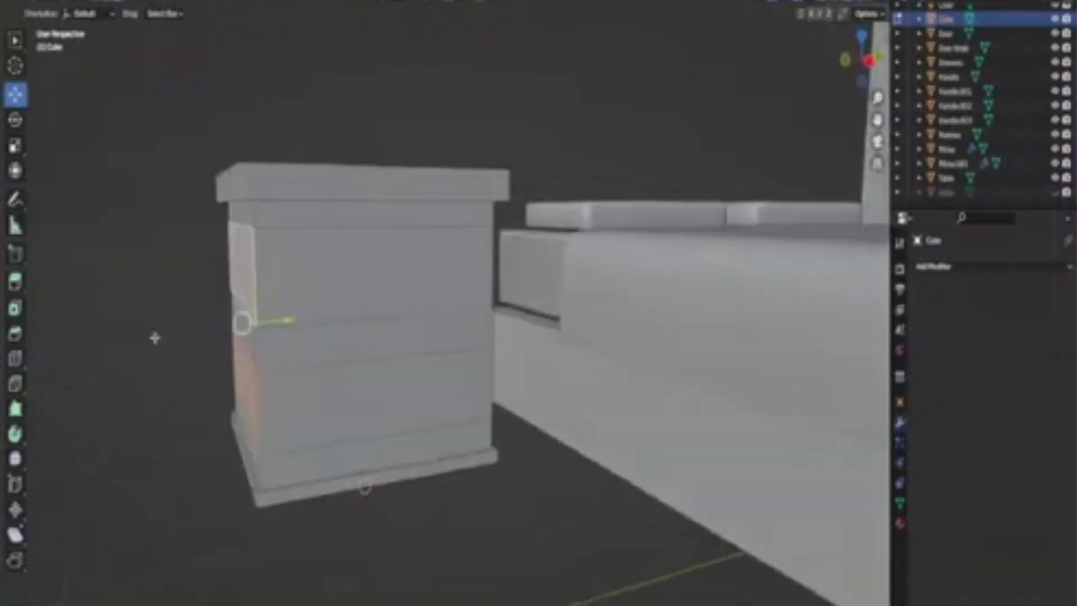
scroll(337, 314, down, 4)
key(Tab)
scroll(1055, 178, up, 3)
- Frame the nightstand cube and add a loop cut across it with Ctrl+R
click(945, 76)
key(KP_Decimal)
key(Tab)
middle_drag(413, 278, 350, 437)
key(ctrl+r)
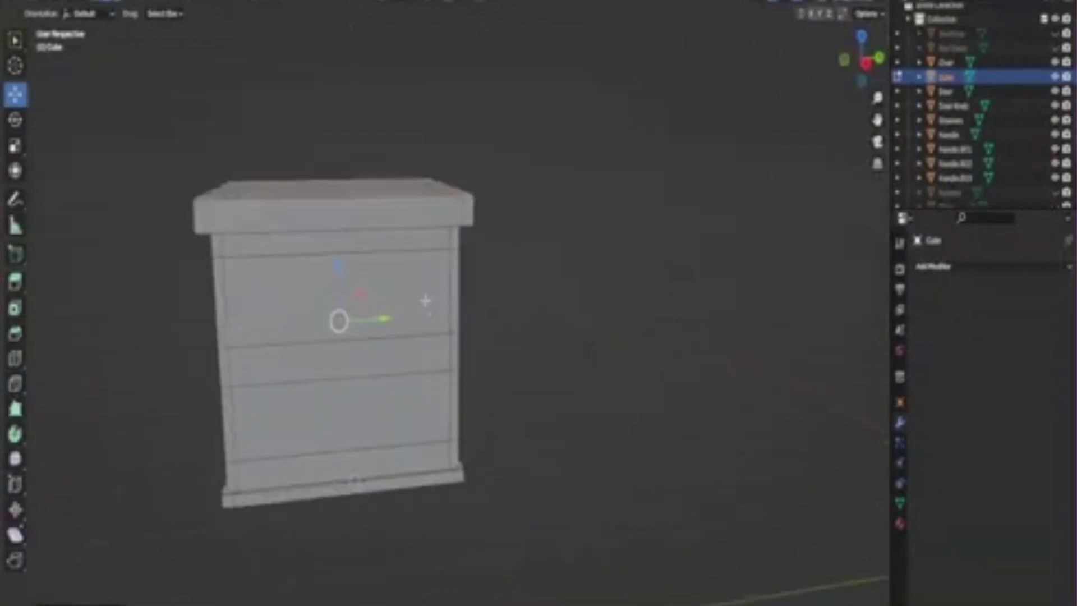
middle_drag(384, 37, 583, 227)
- Check the drawer handle and select the nightstand body's Material Properties
key(Tab)
scroll(524, 289, down, 3)
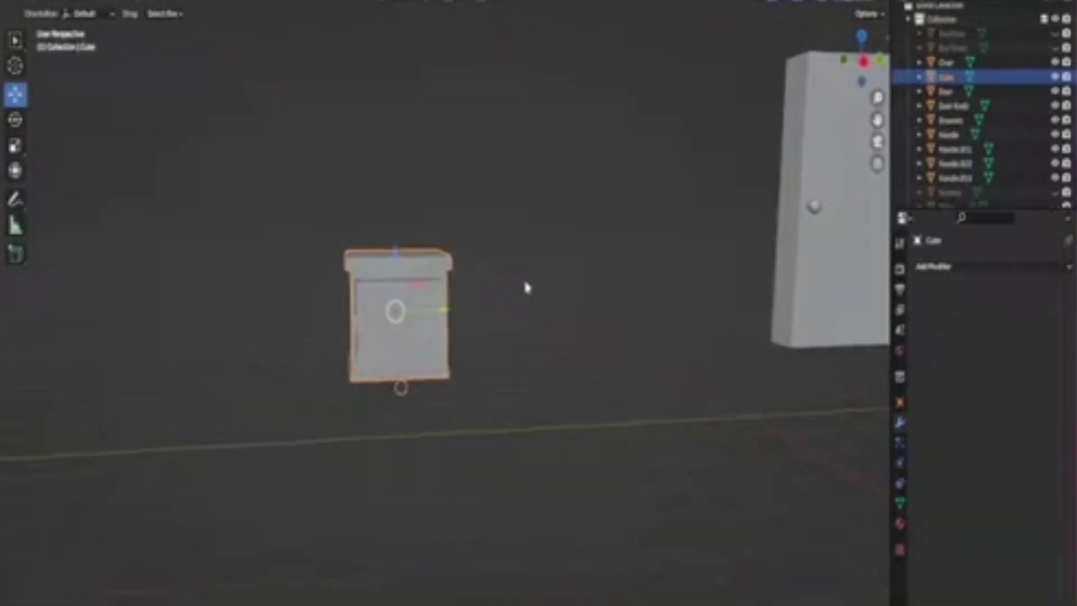
mouse_move(524, 288)
middle_down()
mouse_move(483, 456)
mouse_move(434, 408)
middle_up()
click(550, 443)
middle_drag(680, 420, 344, 507)
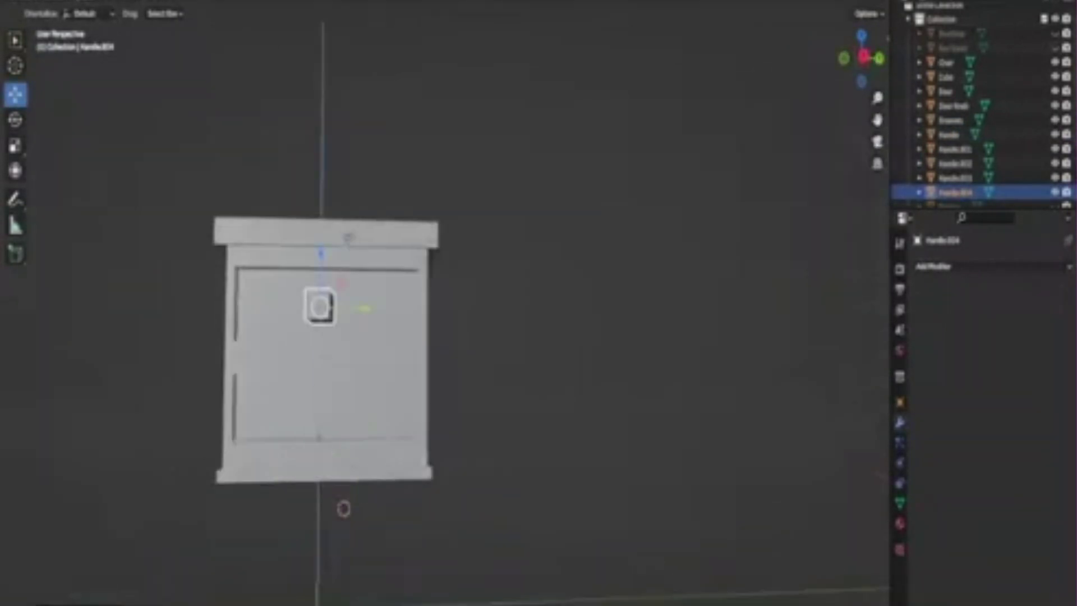
click(946, 76)
click(900, 350)
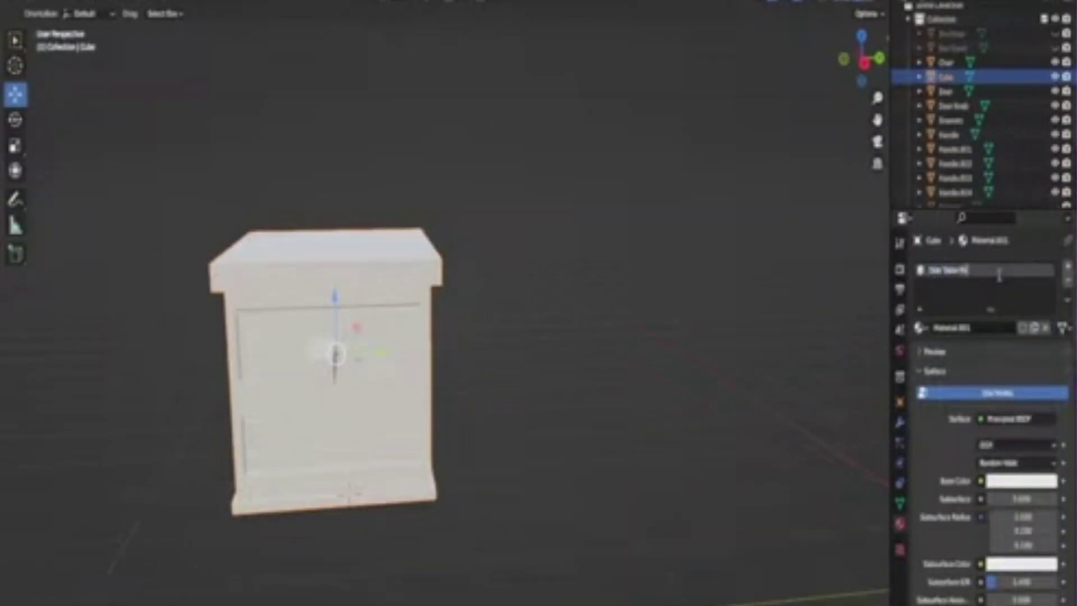
- Set the nightstand's Base Color to dark maroon and check it from the side
click(1020, 481)
drag(1004, 314, 988, 336)
mouse_move(649, 235)
middle_down()
mouse_move(640, 442)
mouse_move(426, 299)
mouse_move(580, 374)
middle_up()
scroll(579, 374, down, 5)
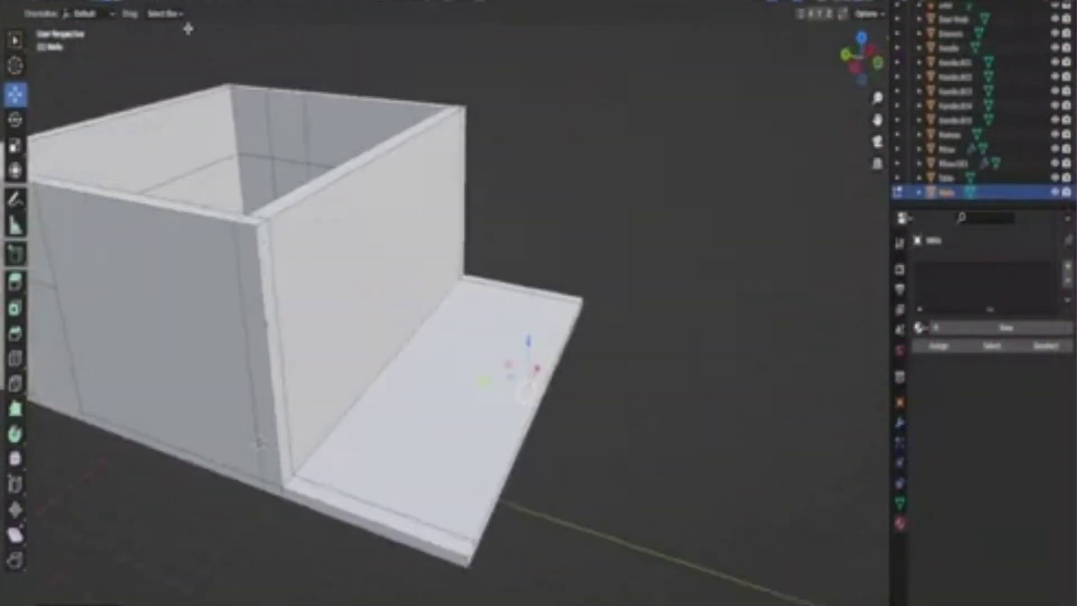
- Select a wall face and orbit the room to view it from the front
mouse_move(188, 28)
middle_down()
mouse_move(678, 315)
mouse_move(424, 120)
mouse_move(364, 281)
mouse_move(300, 560)
middle_up()
click(500, 372)
mouse_move(500, 372)
middle_down()
mouse_move(270, 345)
mouse_move(663, 315)
mouse_move(664, 284)
mouse_move(359, 437)
mouse_move(463, 350)
mouse_move(711, 402)
mouse_move(224, 257)
mouse_move(596, 365)
mouse_move(593, 12)
middle_up()
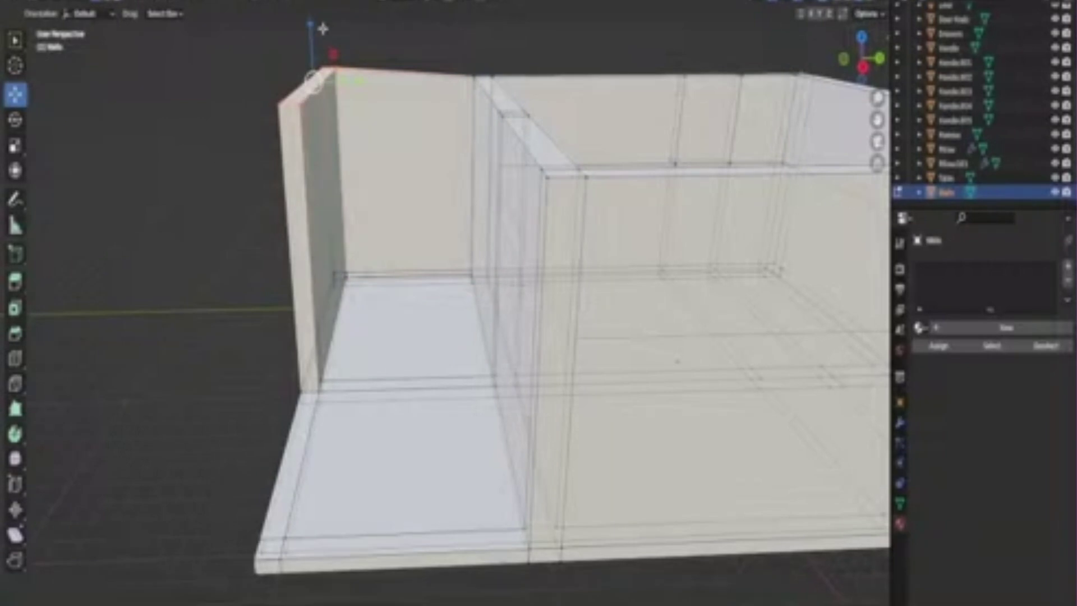
mouse_move(323, 28)
middle_down()
mouse_move(504, 225)
mouse_move(774, 193)
mouse_move(312, 432)
mouse_move(362, 249)
middle_up()
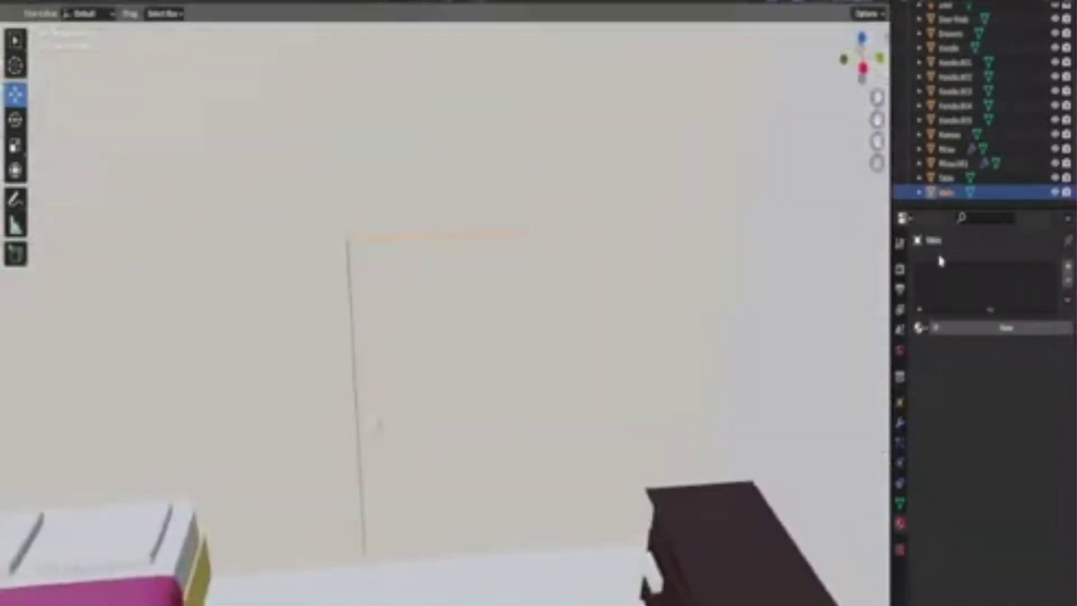
- Add a new material to the door knob in Material Properties
click(953, 327)
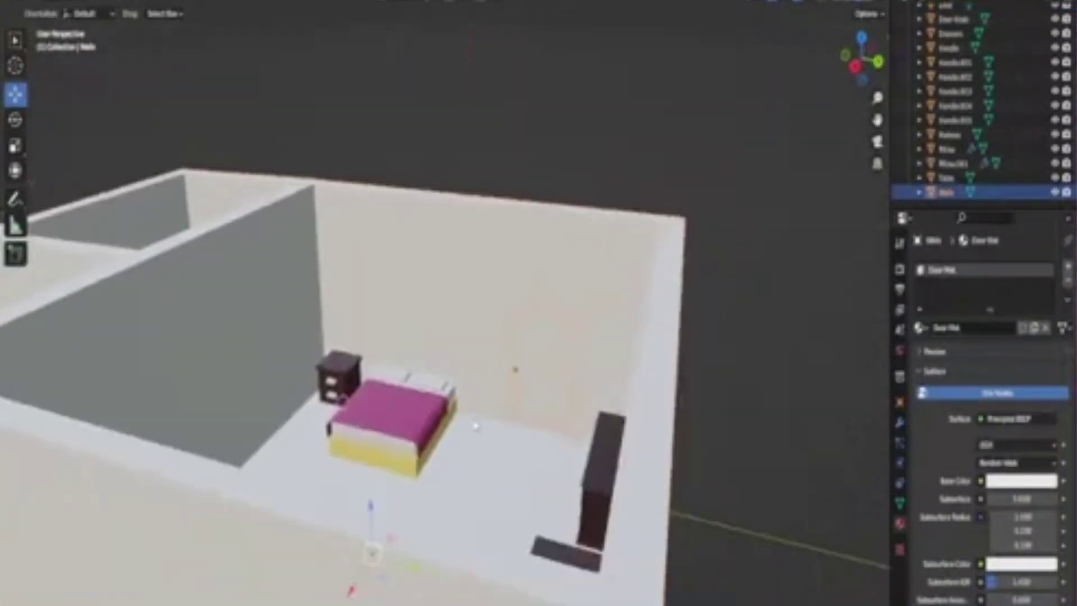
scroll(847, 361, down, 3)
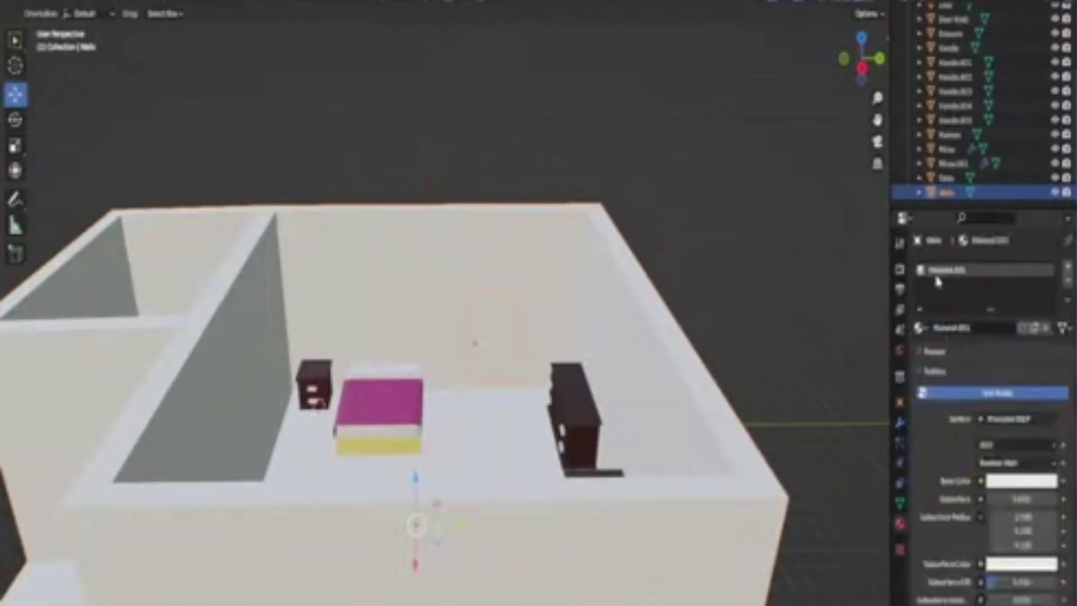